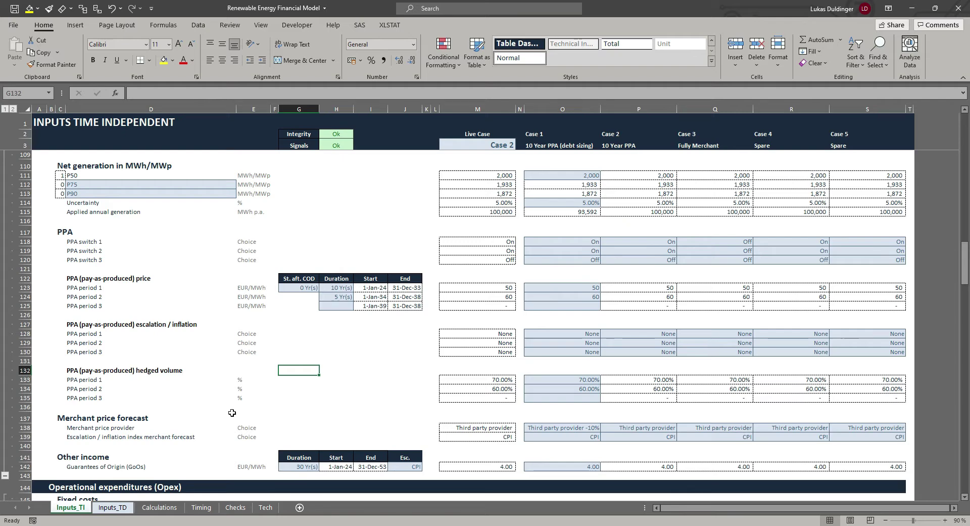
Go to the Calculations sheet and select E313 beside PPA period 1 in the Generation section
click(159, 507)
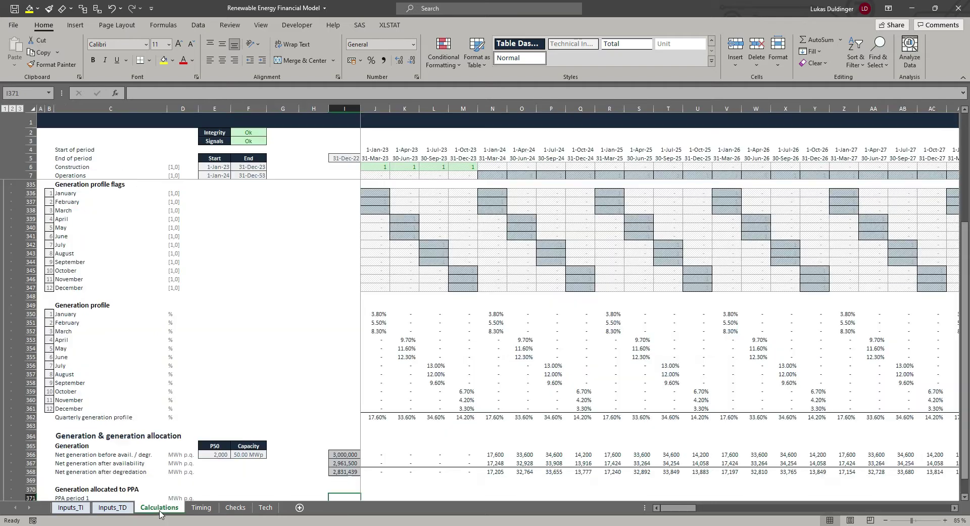
scroll(278, 347, up, 10)
scroll(278, 348, up, 5)
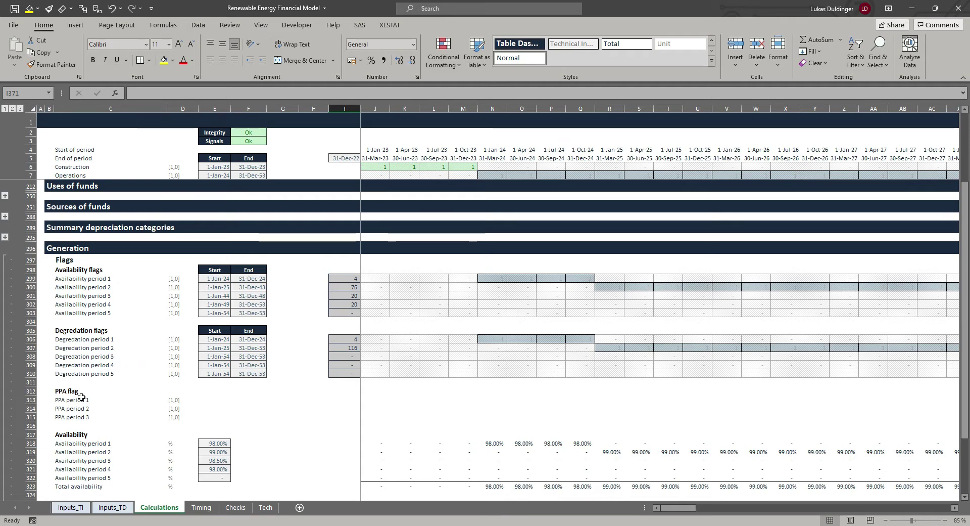
scroll(79, 347, down, 2)
click(204, 344)
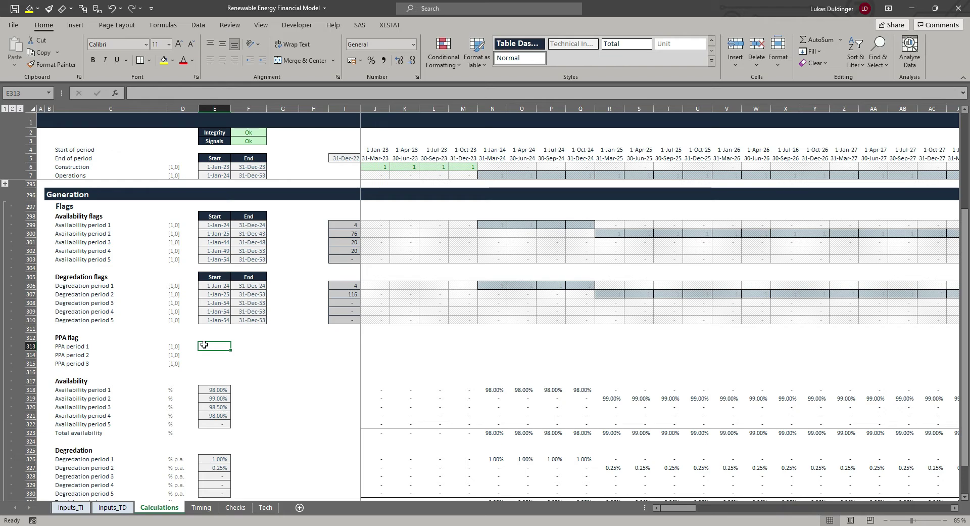
Copy the Start and End headers from E305:F305 into the PPA flag heading row E312
key(Up)
key(Up)
key(Up)
key(Up)
key(Up)
key(Up)
key(Up)
key(Up)
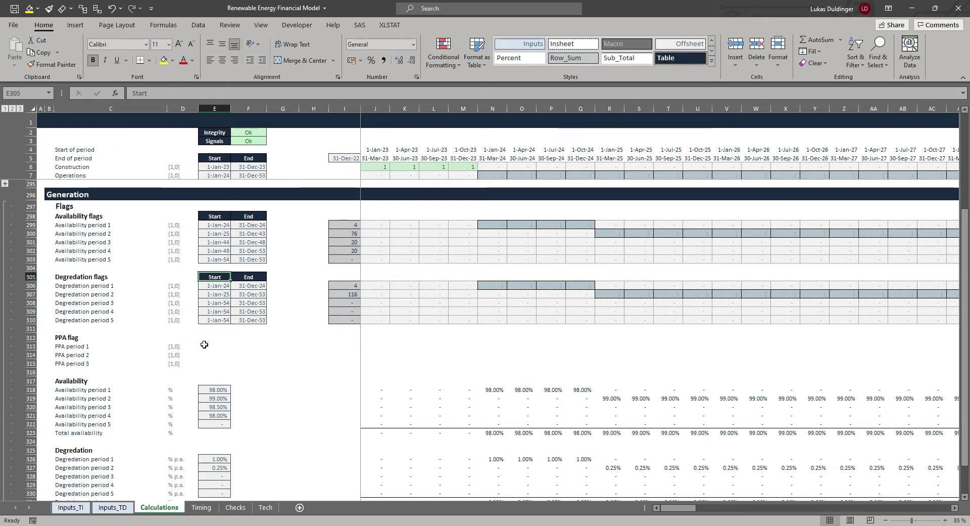
key(shift+Right)
key(ctrl+c)
key(Down)
key(Down)
key(Down)
key(Down)
key(Down)
key(Down)
key(Down)
key(Down)
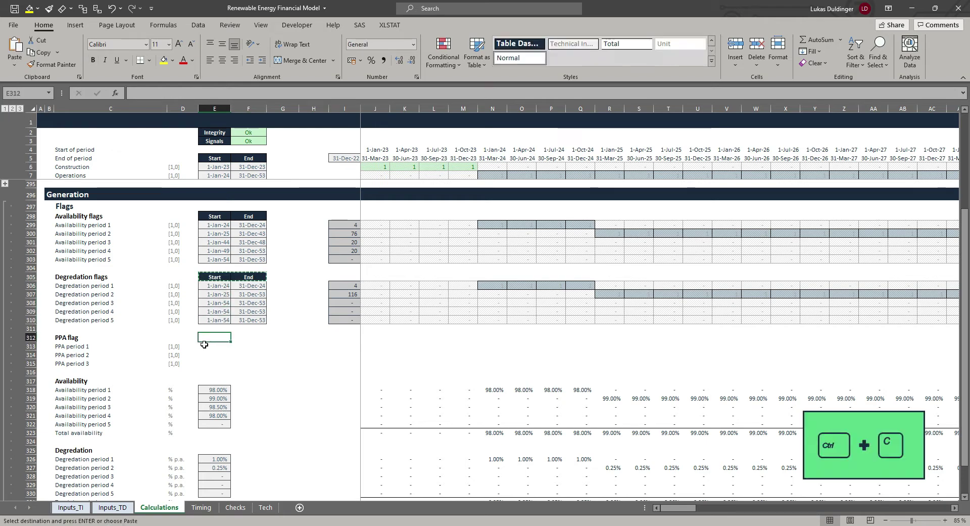
key(Up)
key(ctrl+v)
Paste the formats of date cells E306:F306 onto the PPA input cells E313:F315
click(215, 285)
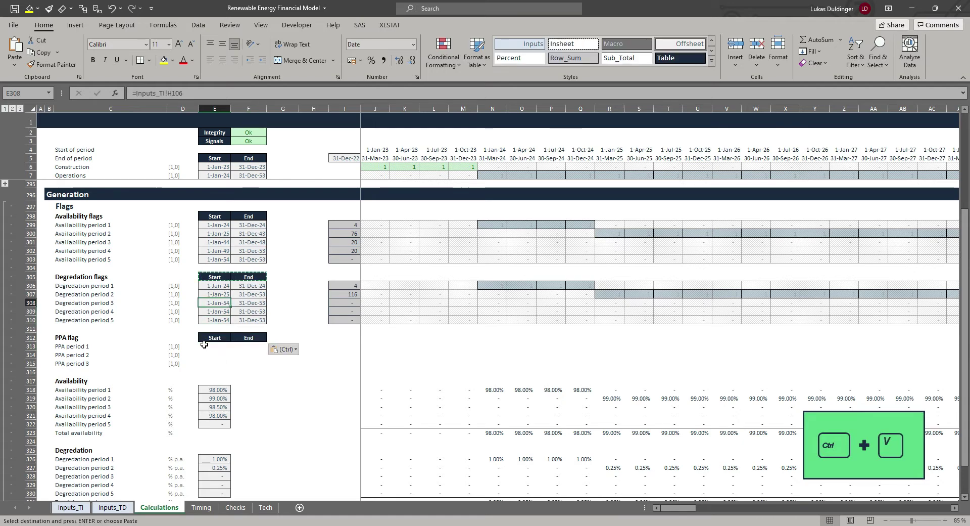
key(shift+Right)
key(ctrl+c)
key(Down)
key(Down)
key(Down)
key(Down)
key(Down)
key(Down)
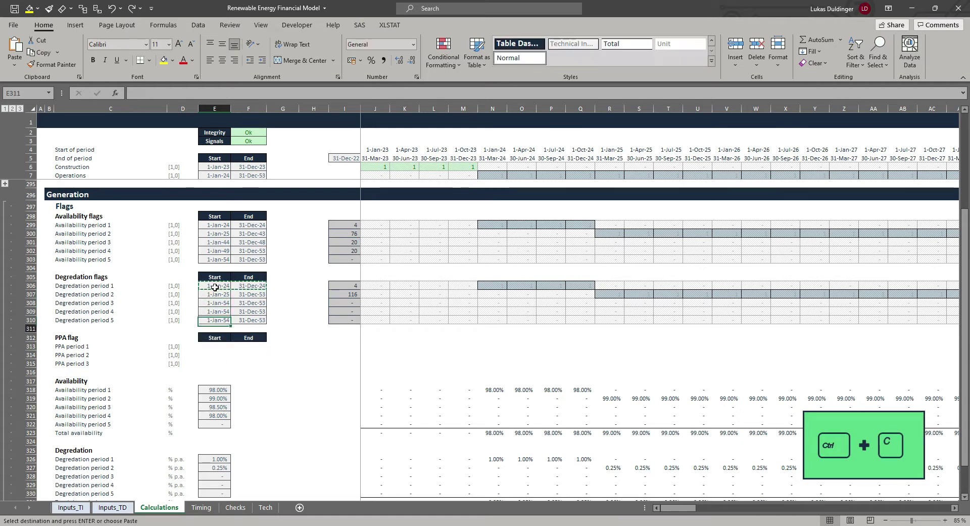
key(Down)
key(shift+Down)
key(shift+Down)
key(shift+Right)
key(alt+h)
key(v)
key(s)
key(t)
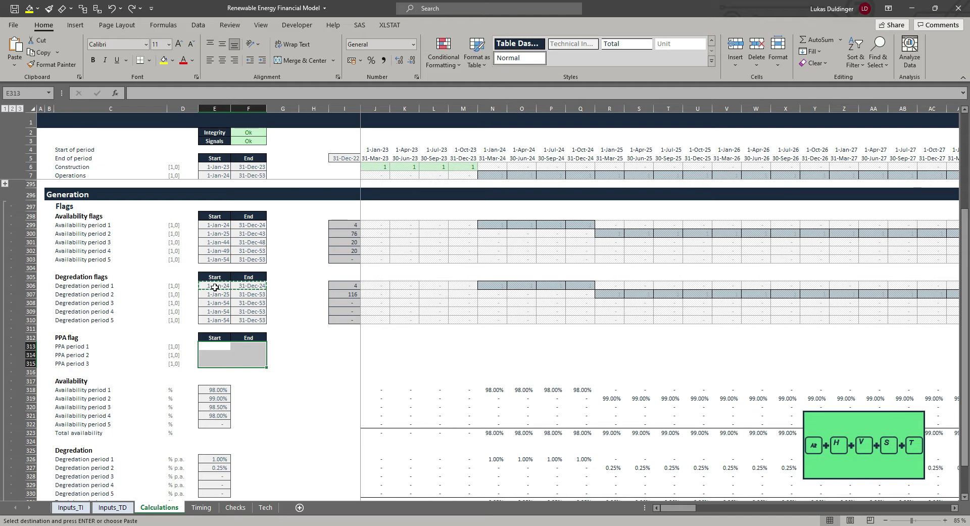
key(alt+h)
key(v)
key(s)
key(t)
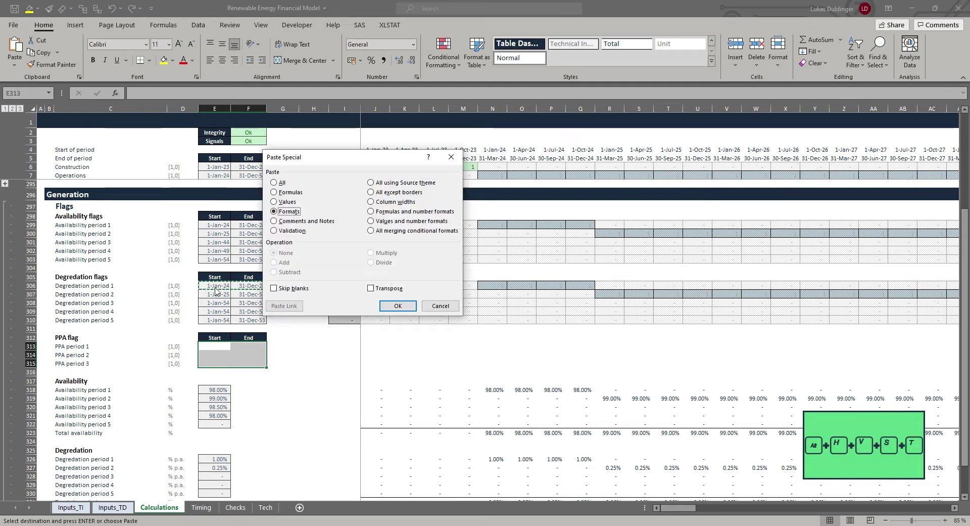
key(Return)
key(Escape)
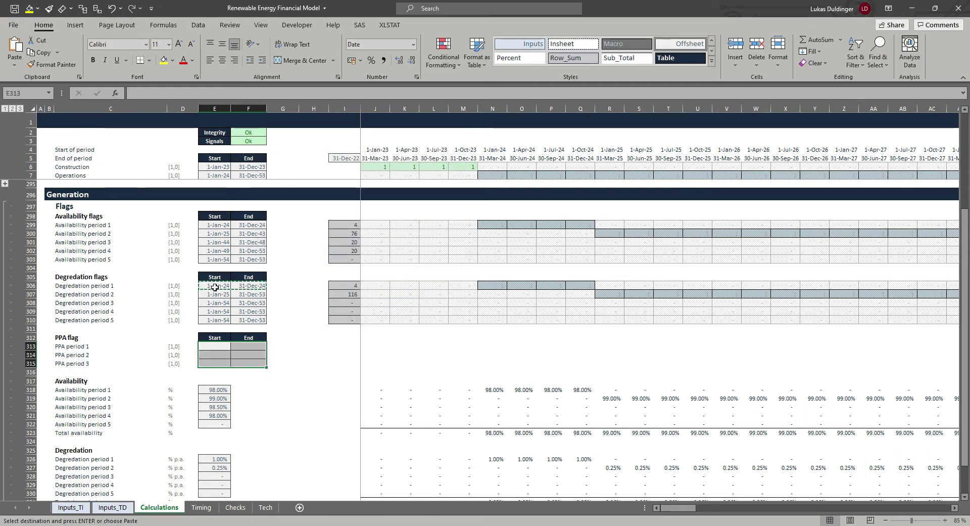
key(Left)
key(Right)
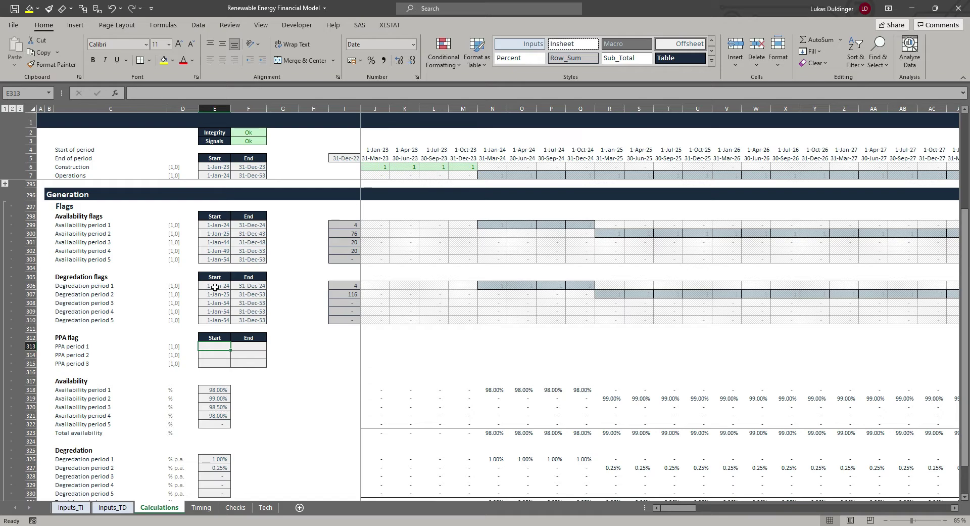
Link E313 to Inputs_TI!I123 and fill it across E313:F315 for PPA periods 1–3
text(=)
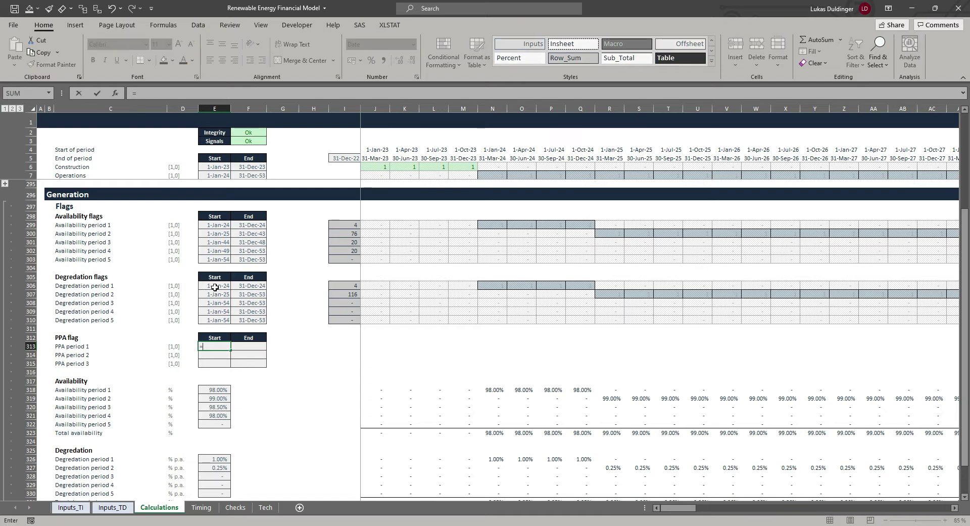
click(71, 507)
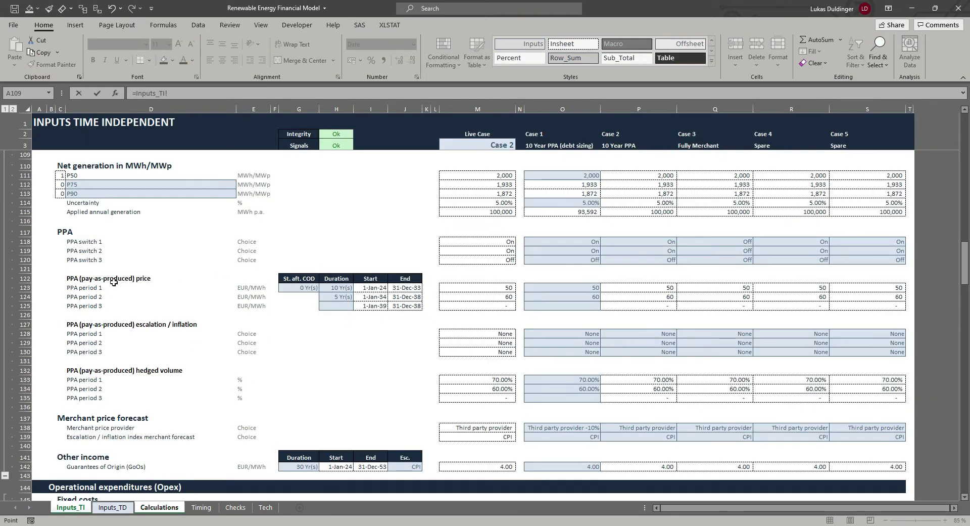
click(384, 287)
key(ctrl+Return)
key(shift+Down)
key(shift+Down)
key(ctrl+d)
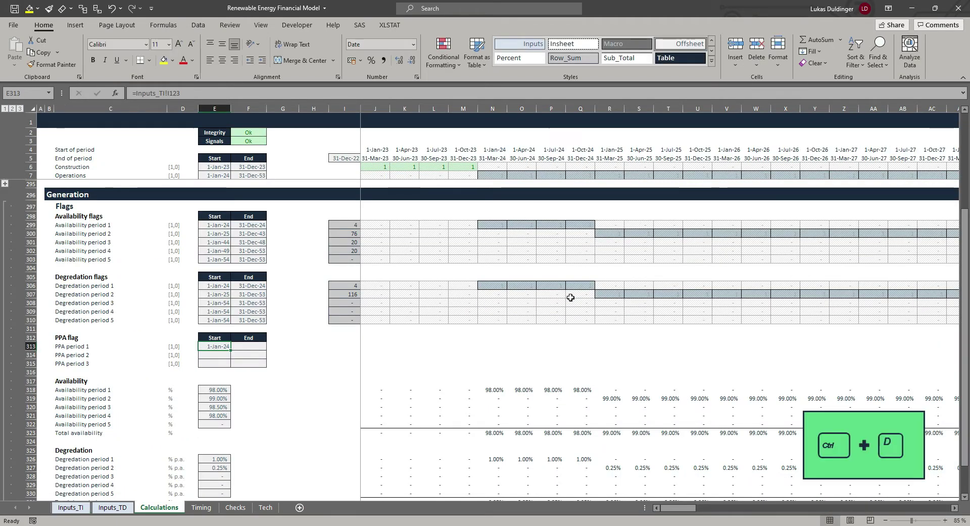
key(shift+Right)
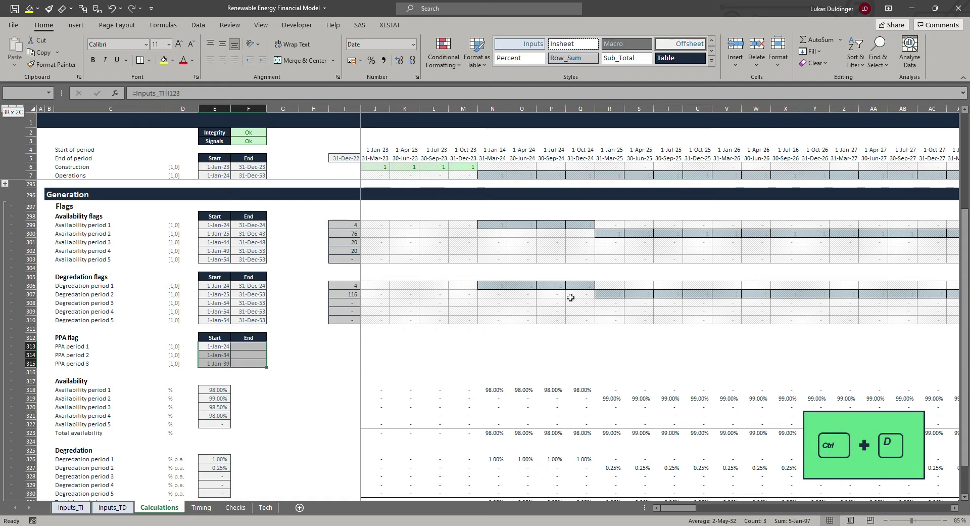
key(ctrl+r)
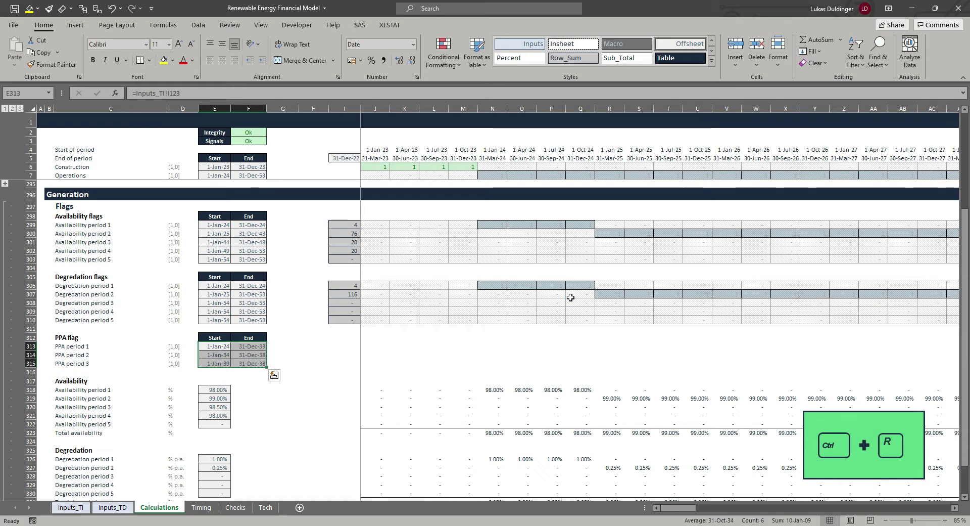
key(Right)
key(Right)
key(Right)
key(Right)
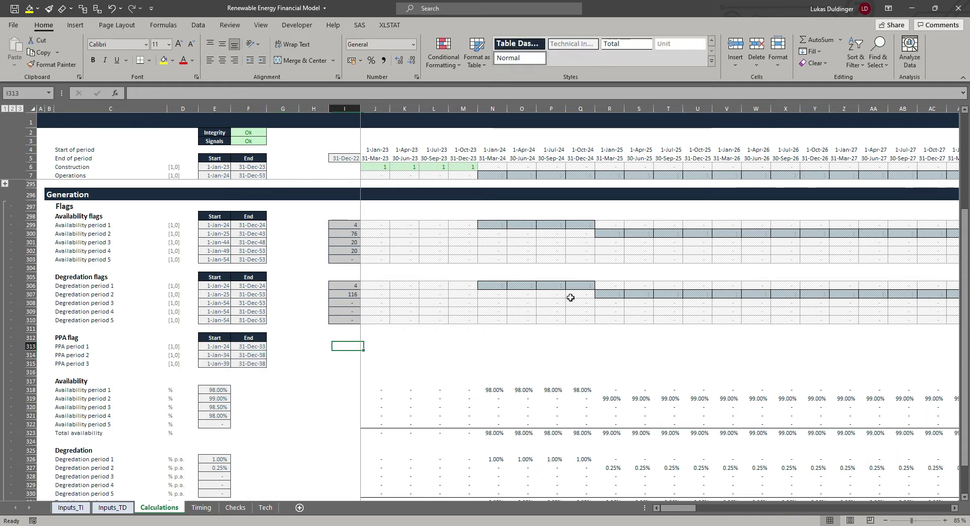
key(Up)
key(Up)
key(Up)
key(Up)
key(Up)
key(Up)
key(Up)
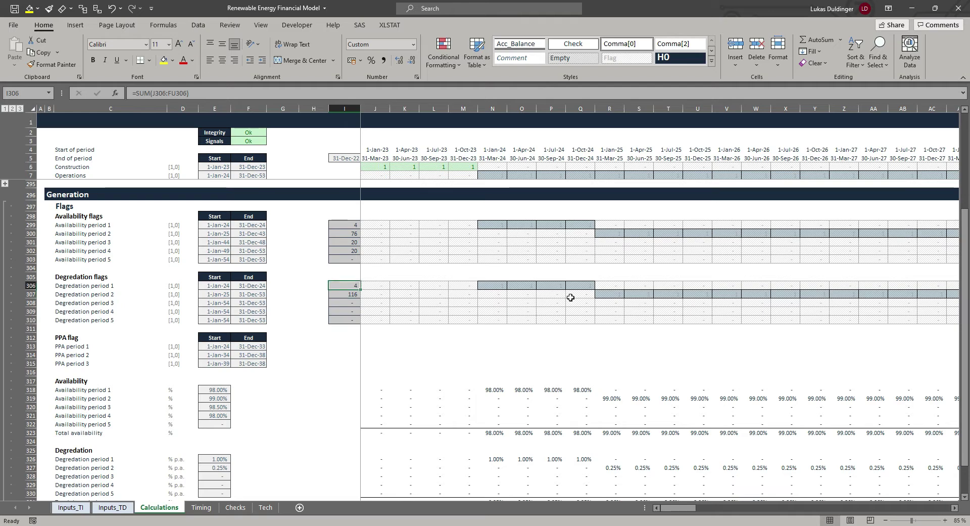
Copy the degradation total and flag formulas I306:J308 into the PPA rows at I313
key(shift+Down)
key(shift+Down)
key(shift+Right)
key(ctrl+c)
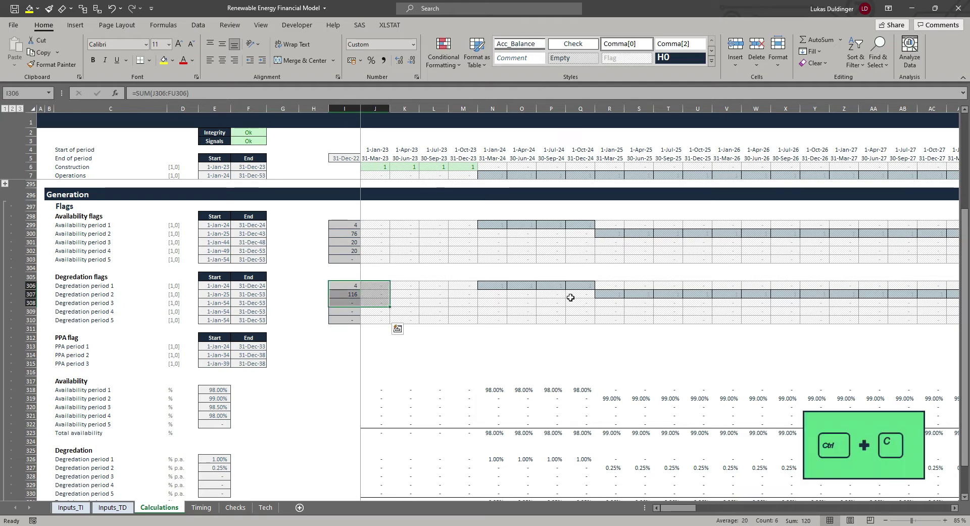
key(Down)
key(Down)
key(Down)
key(Down)
key(Down)
key(Down)
key(Down)
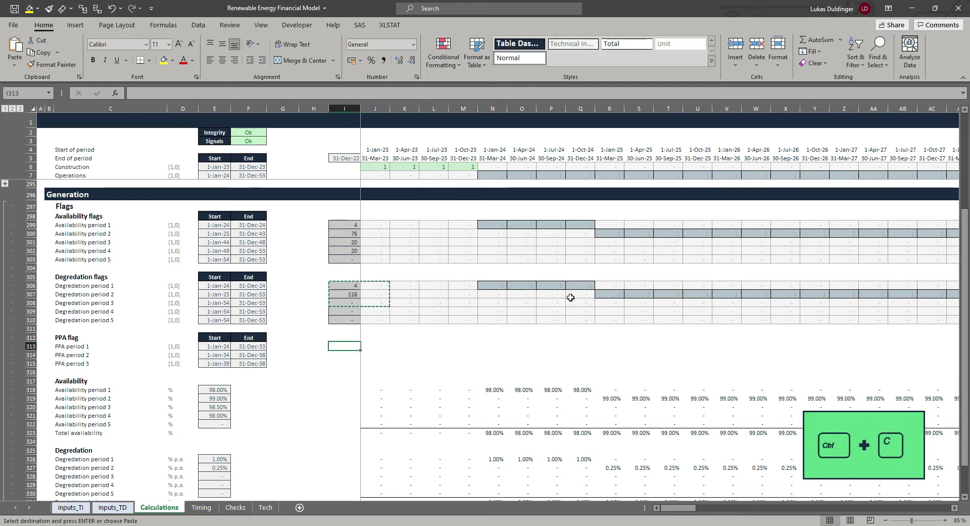
key(ctrl+v)
key(Escape)
Fill the PPA flag formula from J313 across J313:FU315, giving totals of 40, 20 and 0
key(Down)
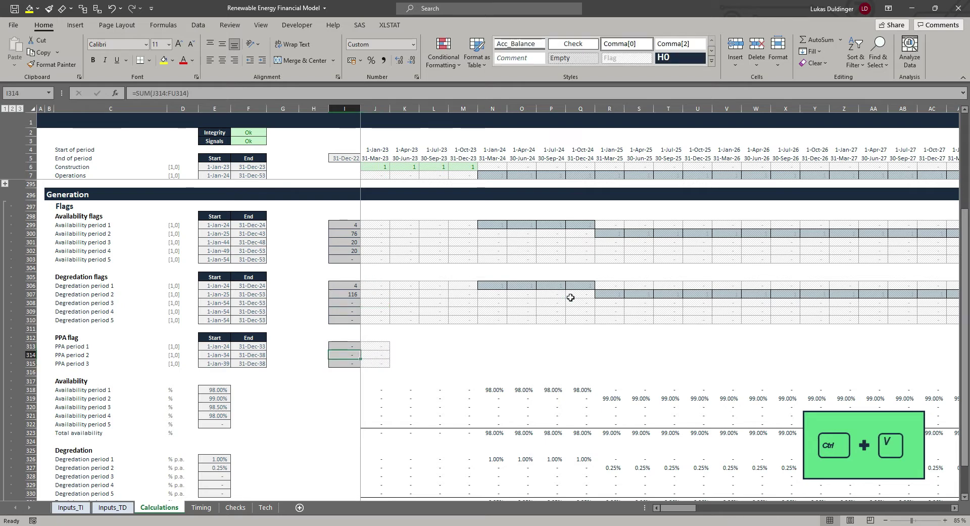
key(Right)
key(Up)
key(F2)
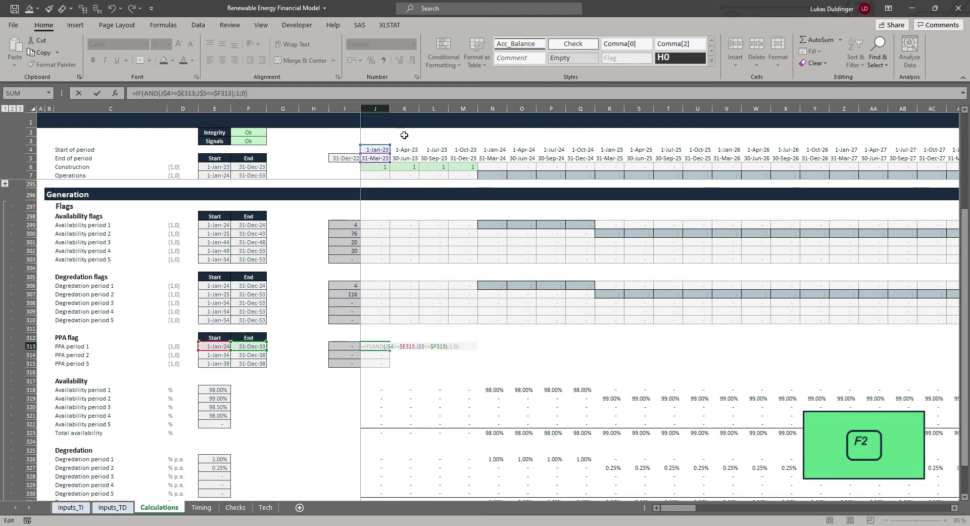
key(Escape)
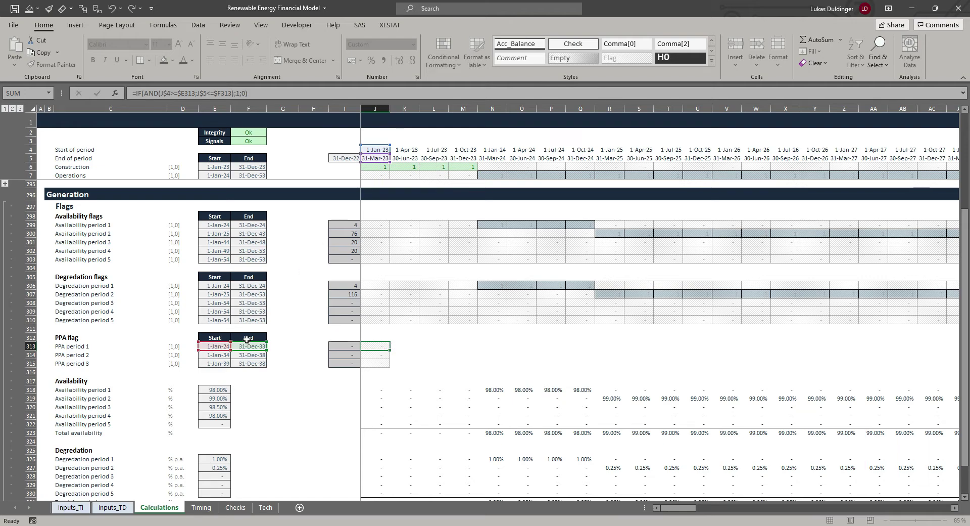
key(shift+Down)
key(shift+Down)
key(ctrl+shift+Right)
key(shift+Left)
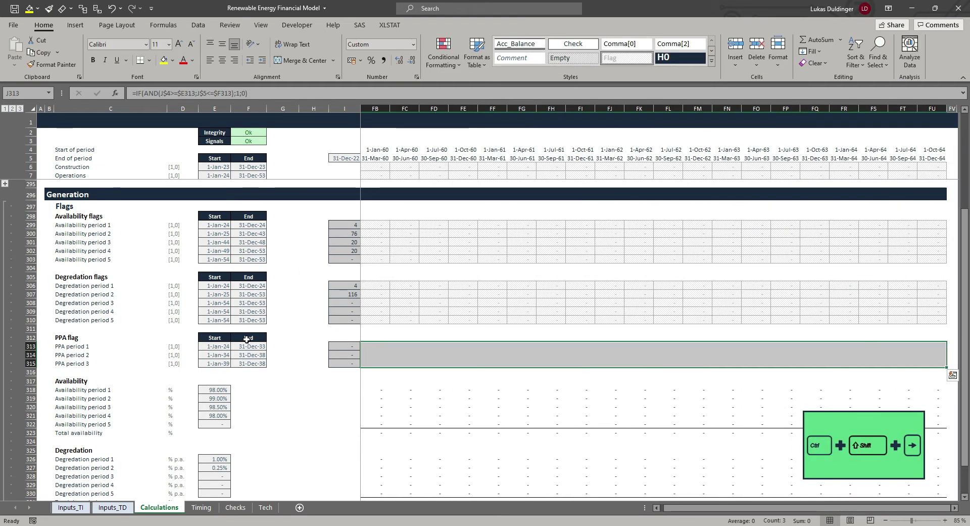
key(ctrl+r)
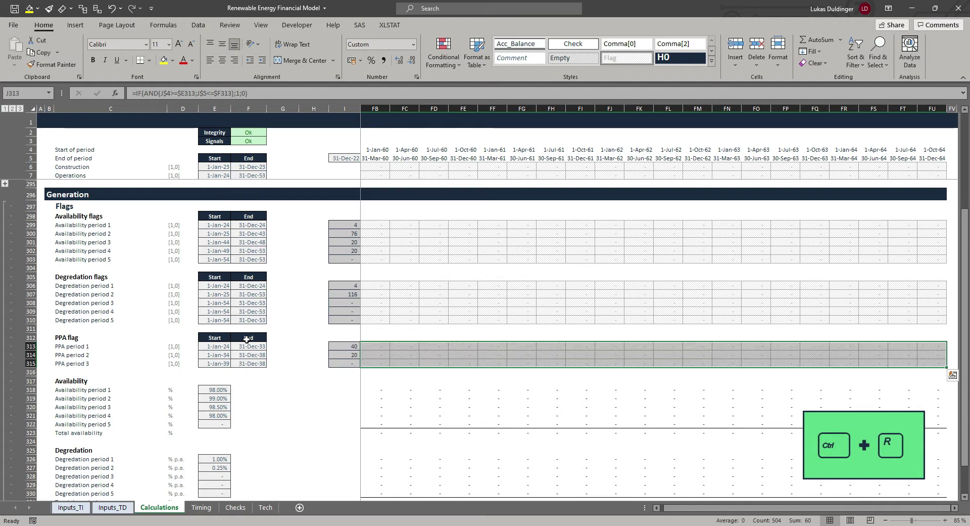
key(Left)
key(Left)
key(Left)
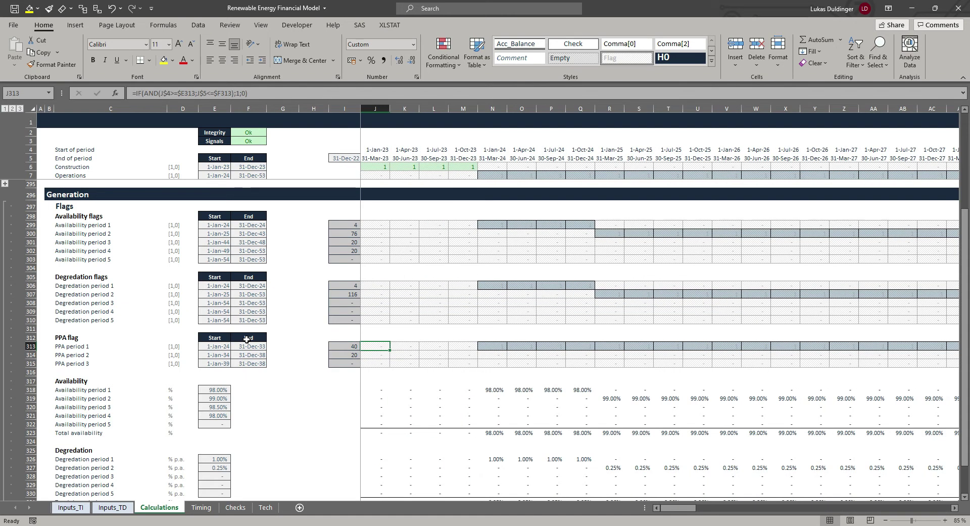
key(Up)
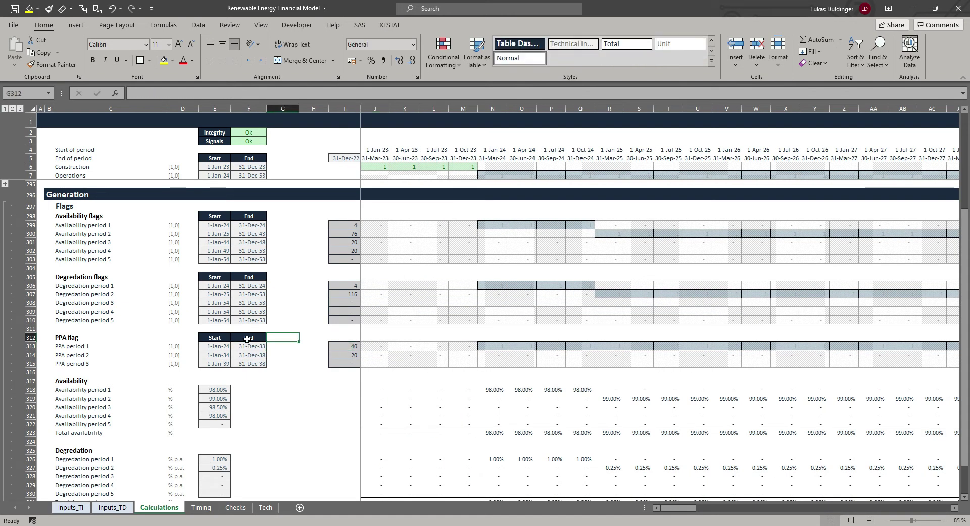
Add a Switch header in G312 with the dark Table cell style
text(Switch)
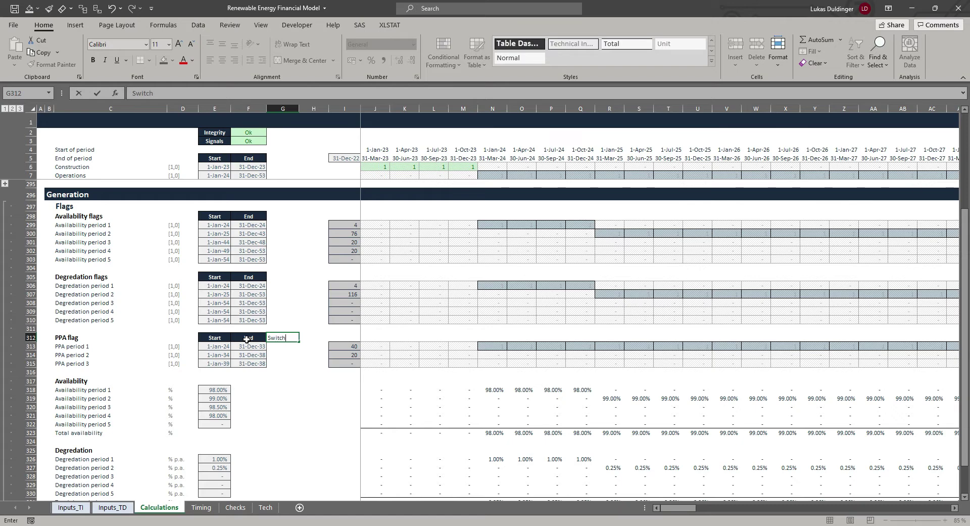
key(alt+h)
key(j)
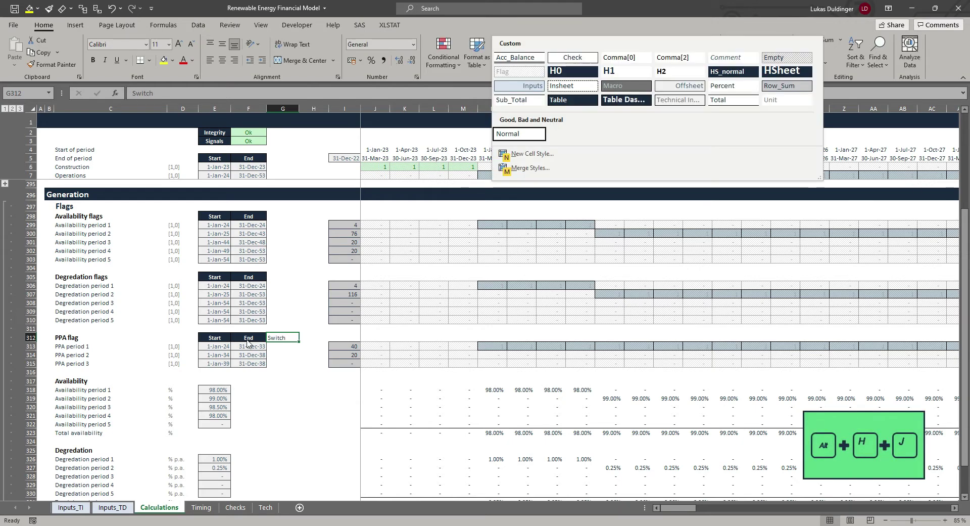
key(Up)
key(Right)
key(Return)
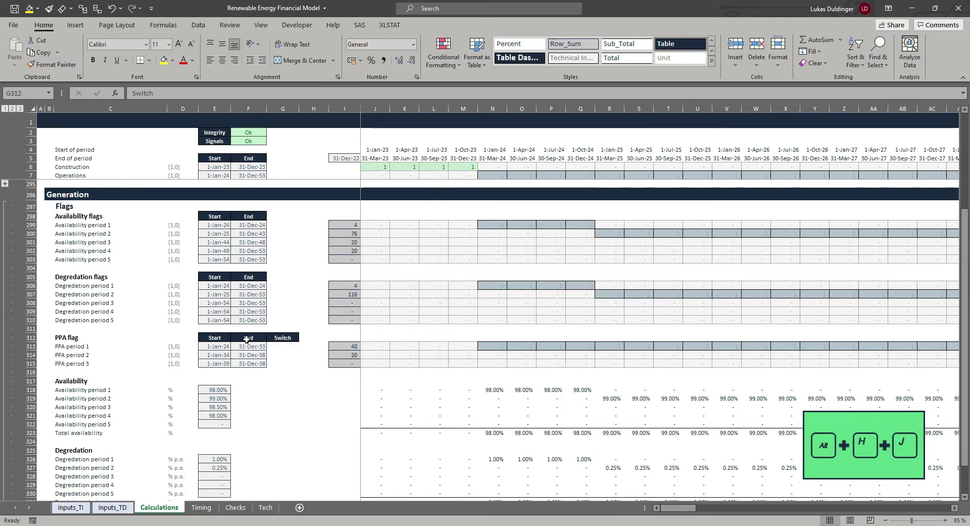
key(Down)
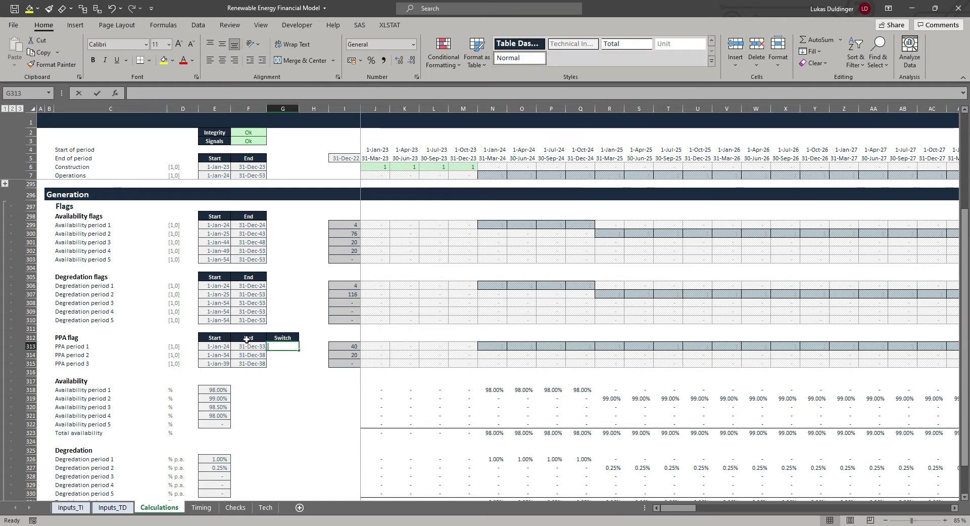
Link the PPA period 1 switch in G313 to Inputs_TI!M118, showing 1
text(=)
click(70, 507)
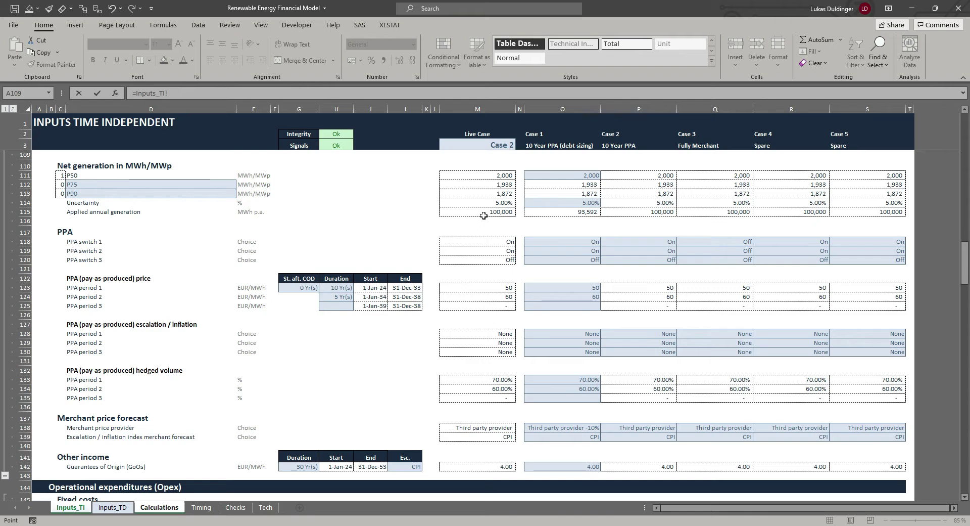
click(495, 241)
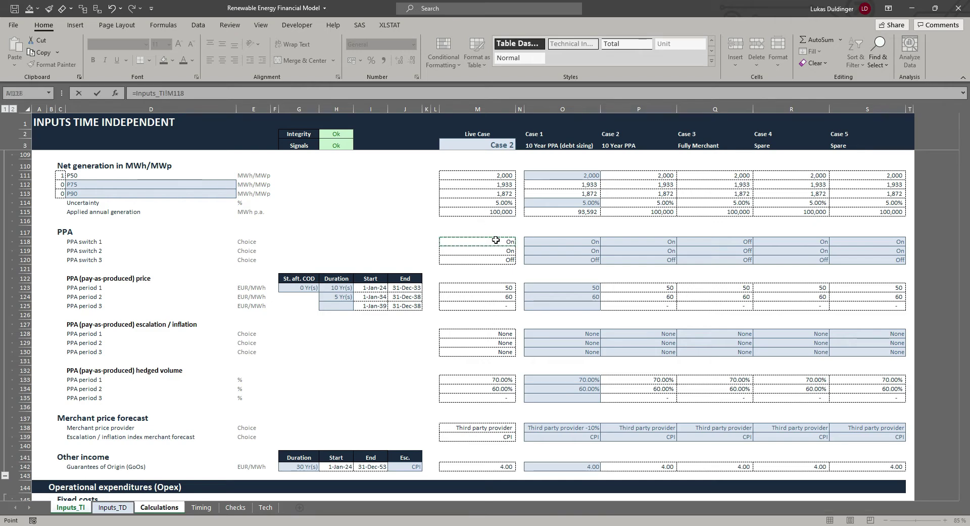
key(ctrl+Return)
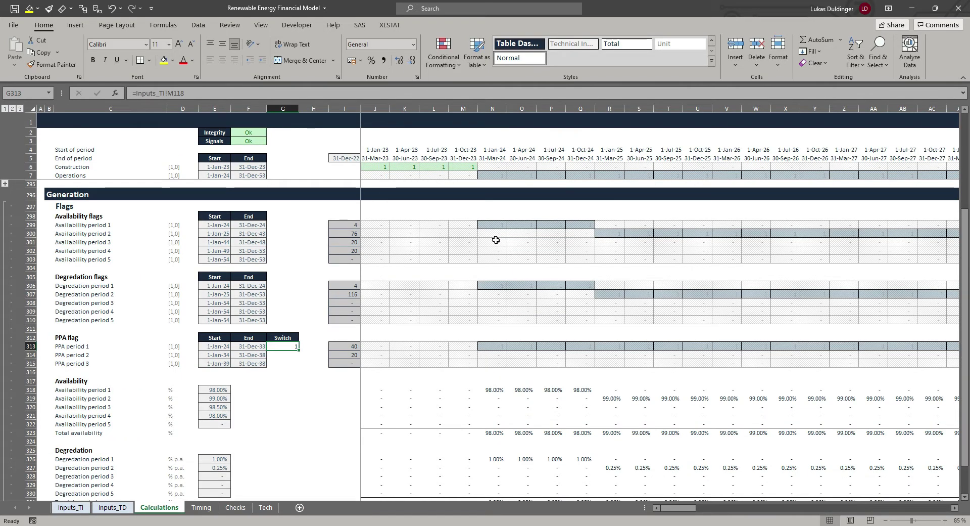
key(ctrl+1)
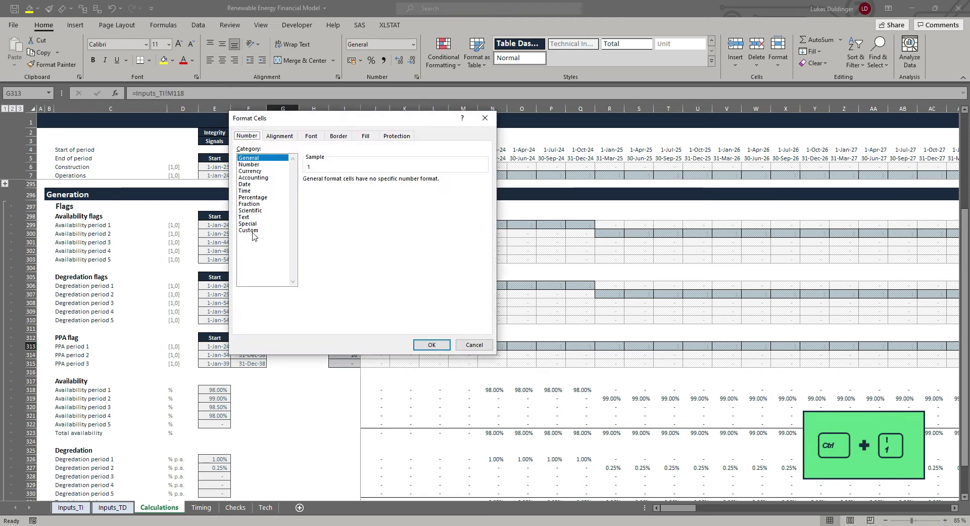
Give the switch cell the custom number format "On";;"Off"
click(249, 230)
double_click(346, 190)
key(BackSpace)
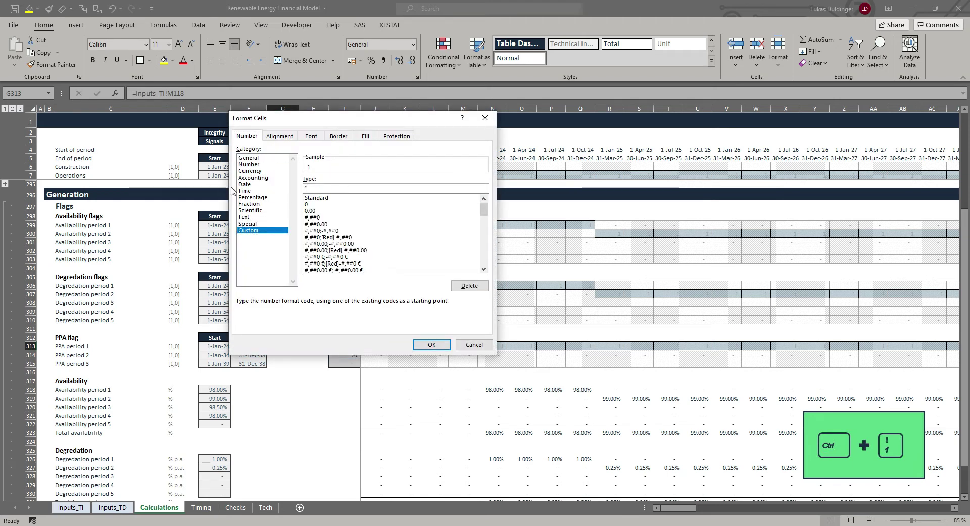
text("On";;"Off")
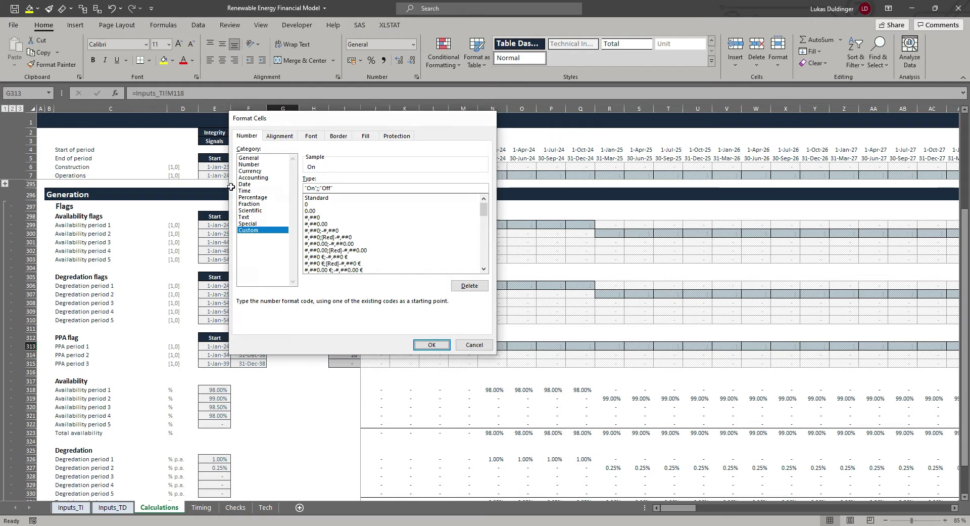
key(Return)
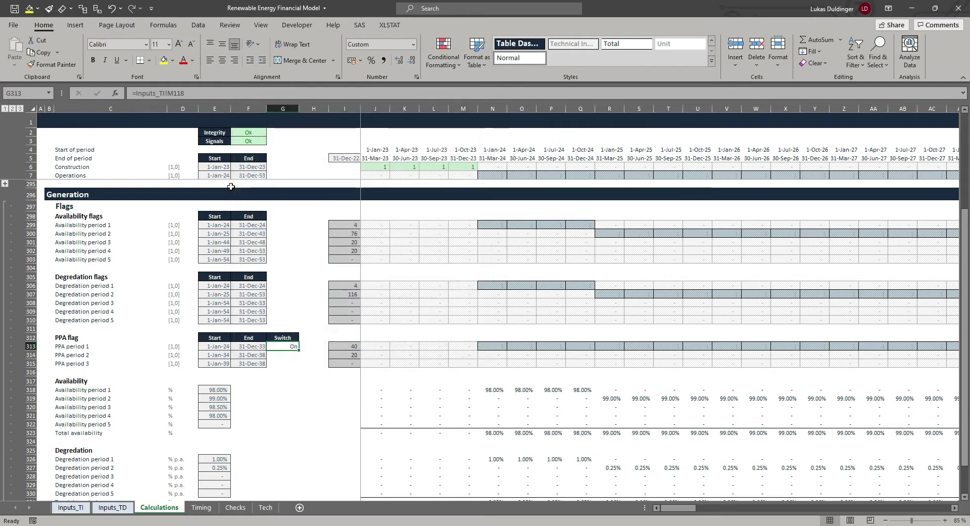
Fill the switch link down to G315 so periods 1–3 show On, On, Off
key(alt+h+j)
key(Up)
key(Up)
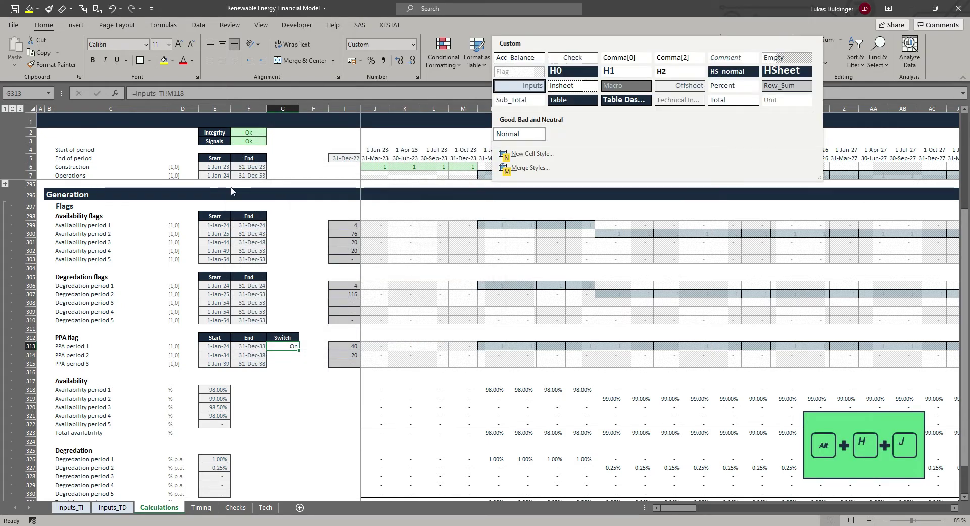
key(Right)
key(Right)
key(Escape)
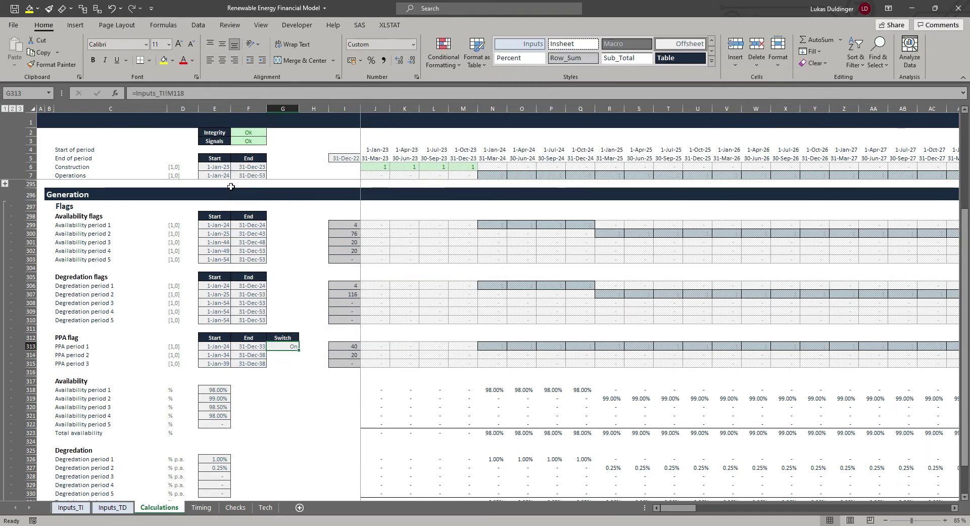
key(shift+Down)
key(shift+Down)
key(ctrl+d)
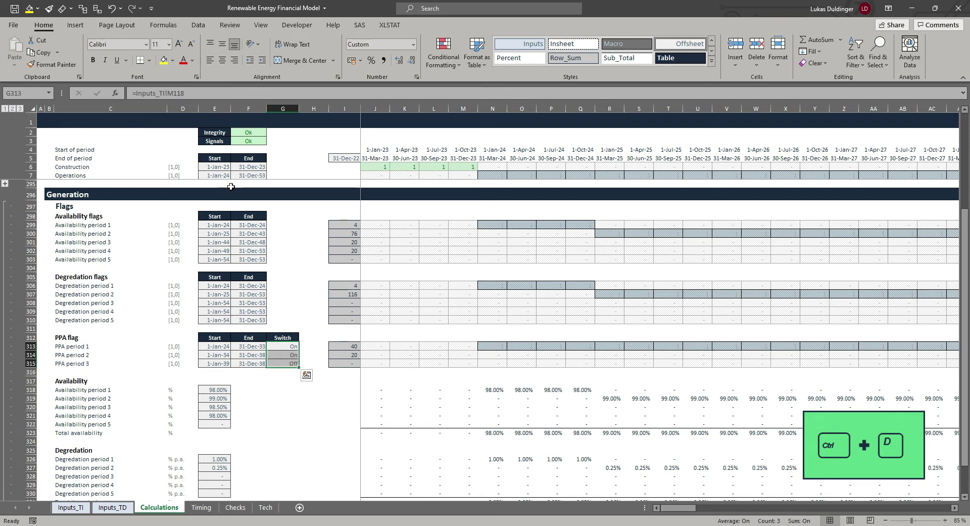
Multiply the PPA period 1 flag formula in J313 by the switch $G313
key(shift+Up)
key(shift+Up)
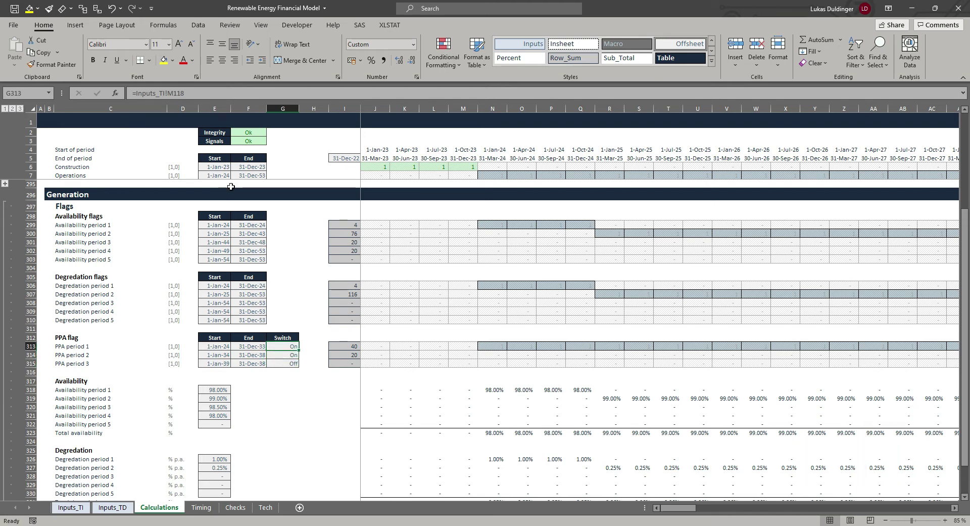
key(Down)
key(Down)
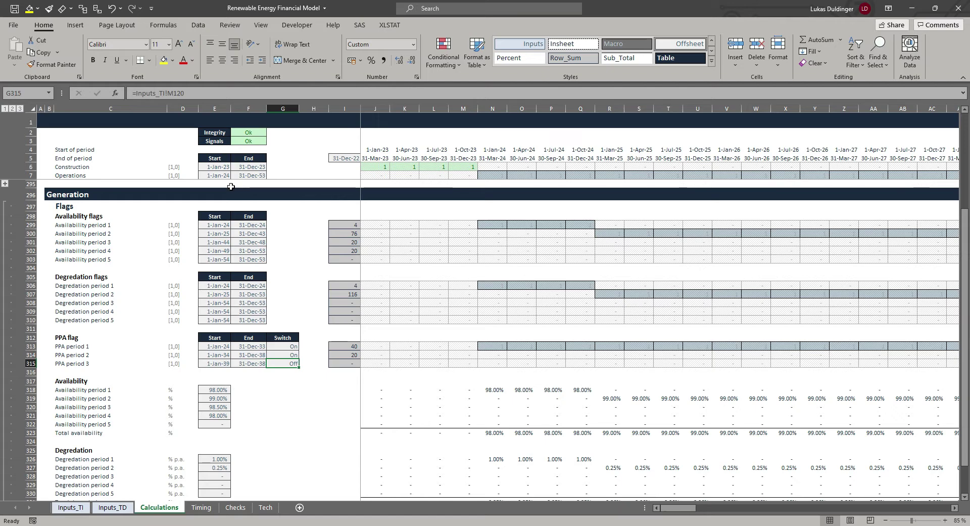
key(Up)
key(Up)
key(Right)
key(Right)
key(Right)
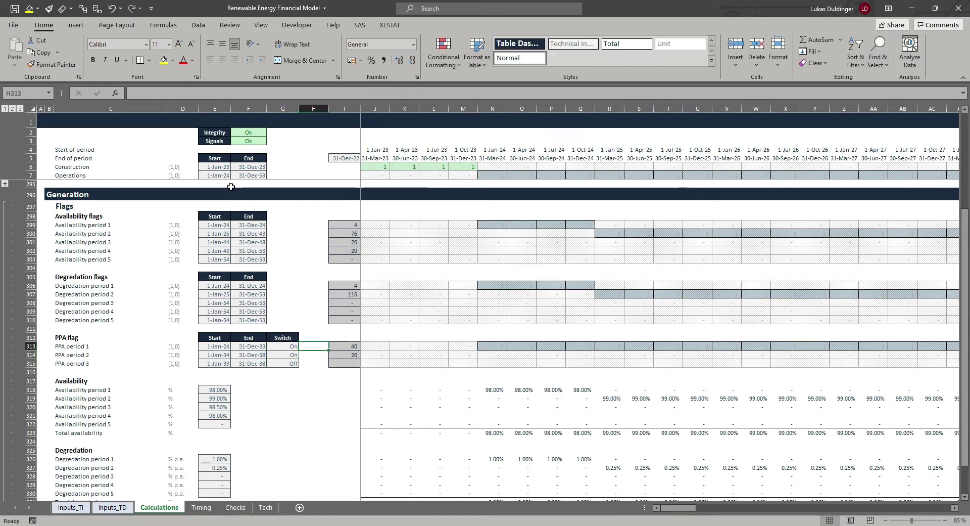
click(253, 95)
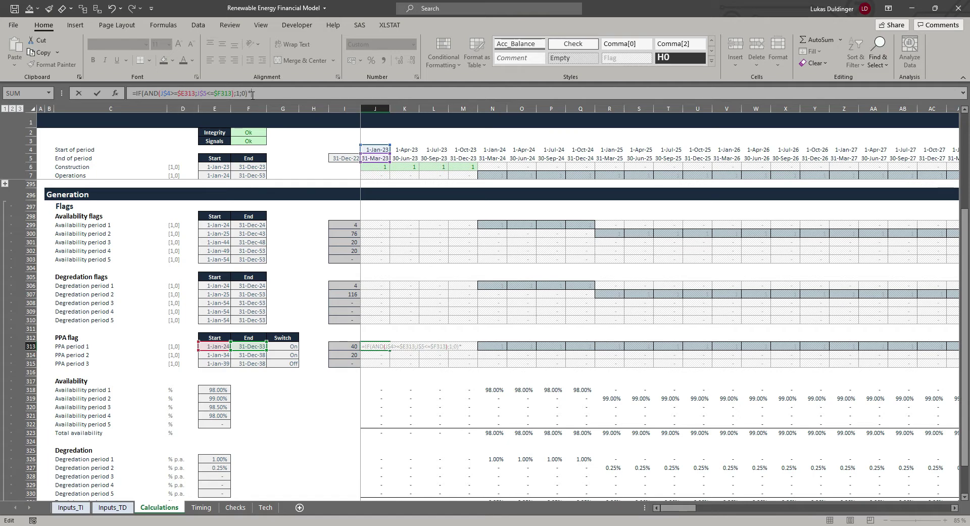
key(F2)
key(Left)
key(Left)
key(Left)
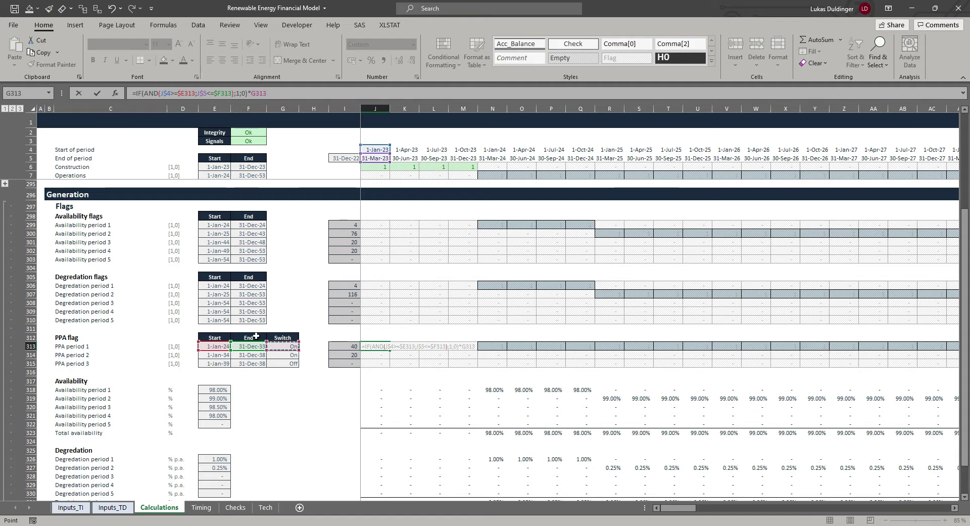
key(F4)
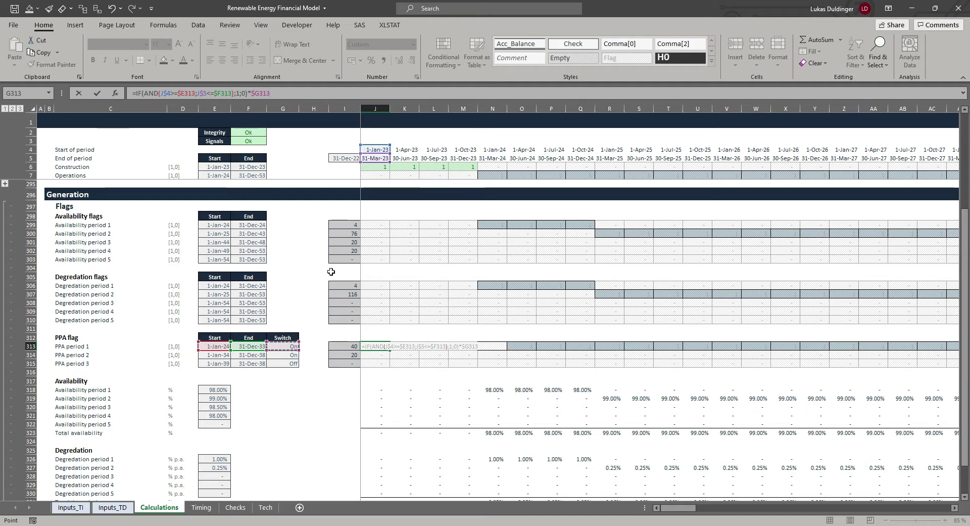
key(ctrl+Return)
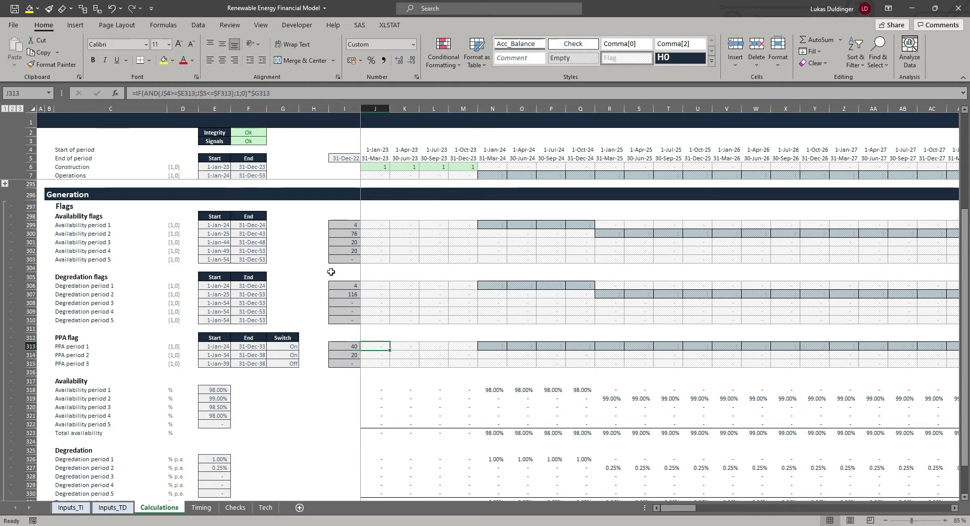
Fill the switched flag formula across J313:FU315 for all three PPA periods
key(shift+Down)
key(shift+Down)
key(ctrl+d)
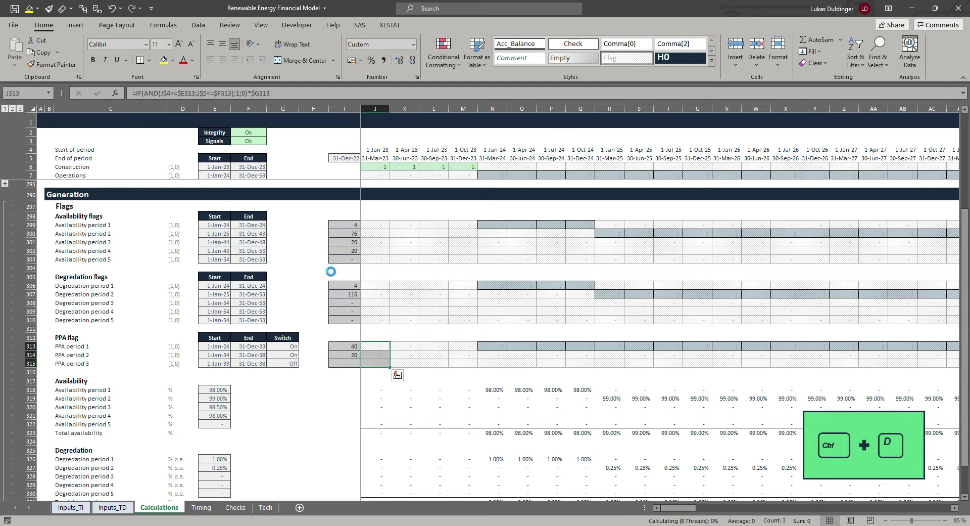
key(ctrl+shift+Right)
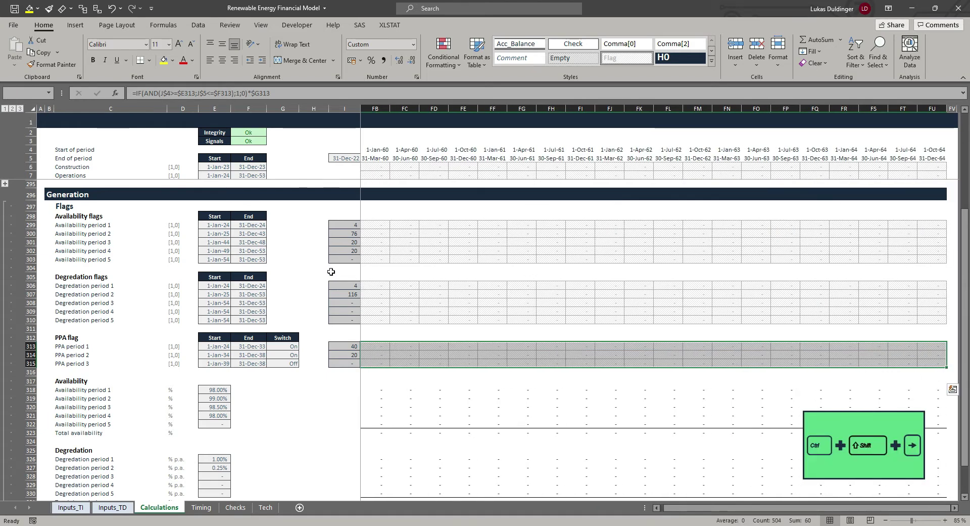
key(ctrl+r)
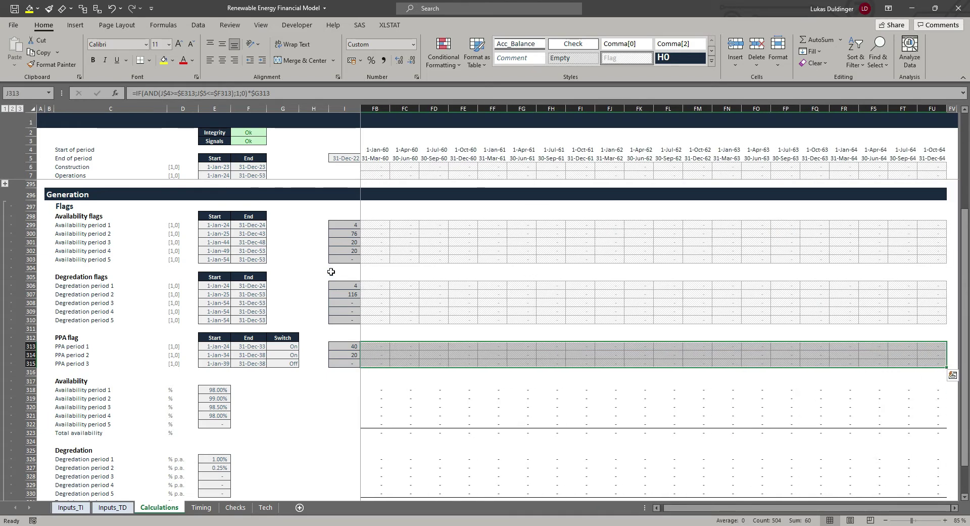
key(shift+BackSpace)
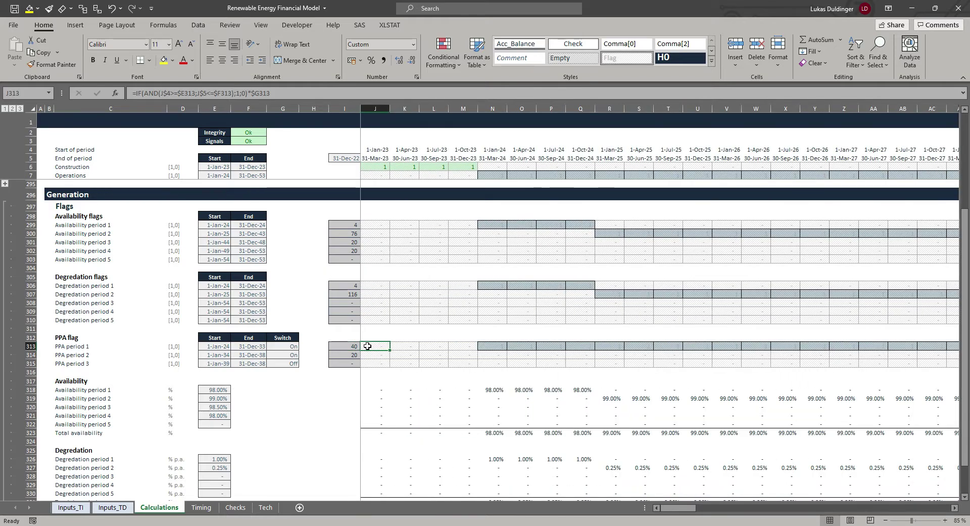
click(348, 345)
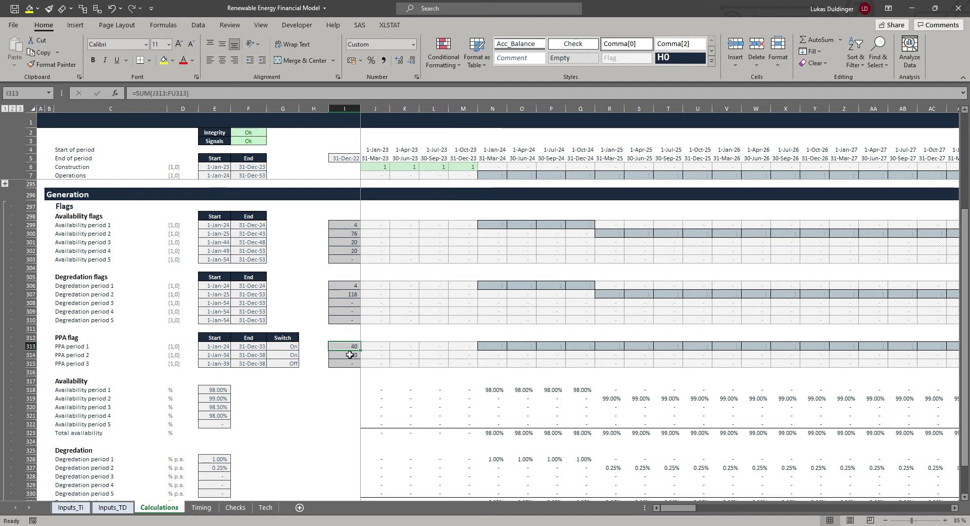
key(Right)
key(Right)
key(Right)
key(Right)
key(Right)
key(Right)
key(Right)
key(Right)
key(Right)
key(Right)
key(Right)
key(Right)
key(Right)
key(Right)
key(Right)
key(Right)
key(Right)
key(Right)
key(Right)
key(Right)
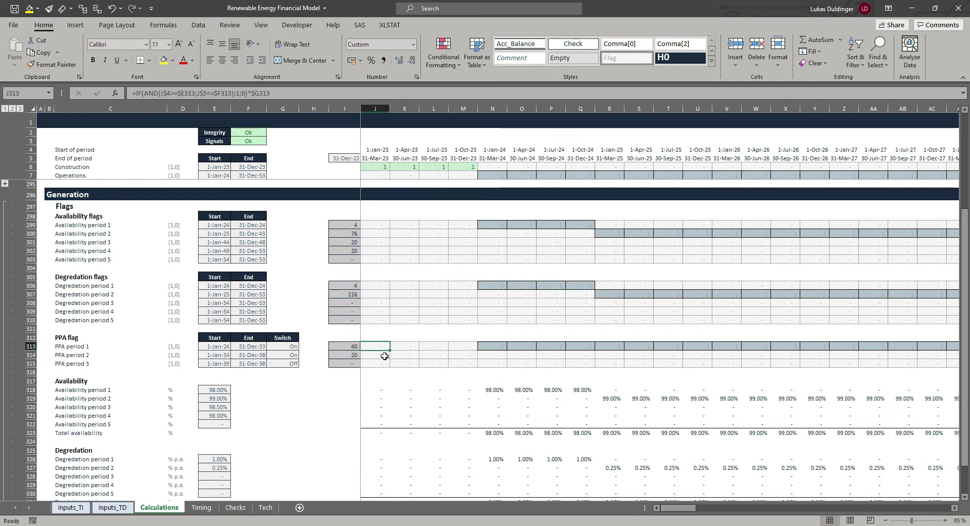
key(Right)
key(Right)
key(Right)
key(Right)
key(Right)
key(Right)
key(Right)
key(Right)
key(Right)
key(Right)
key(Right)
key(Right)
key(Right)
key(Right)
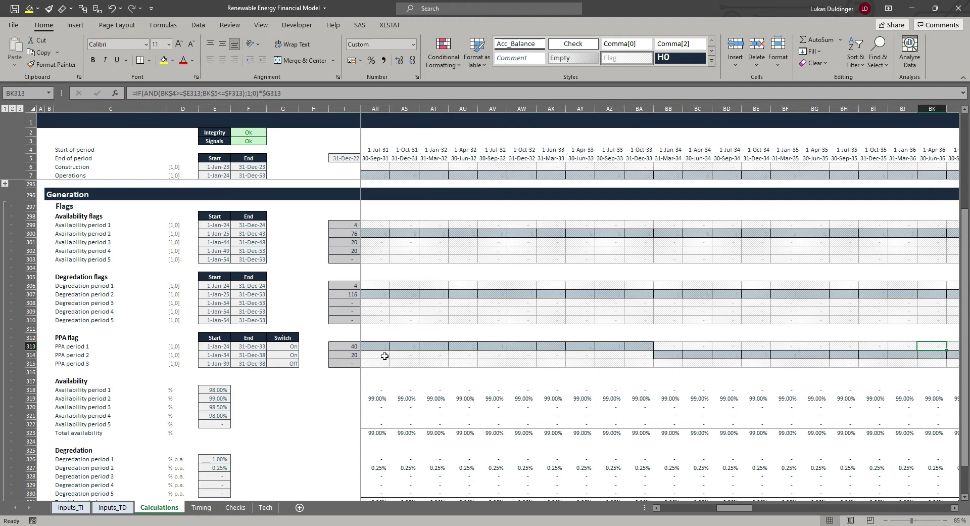
key(Left)
key(Left)
key(Left)
key(Left)
key(Left)
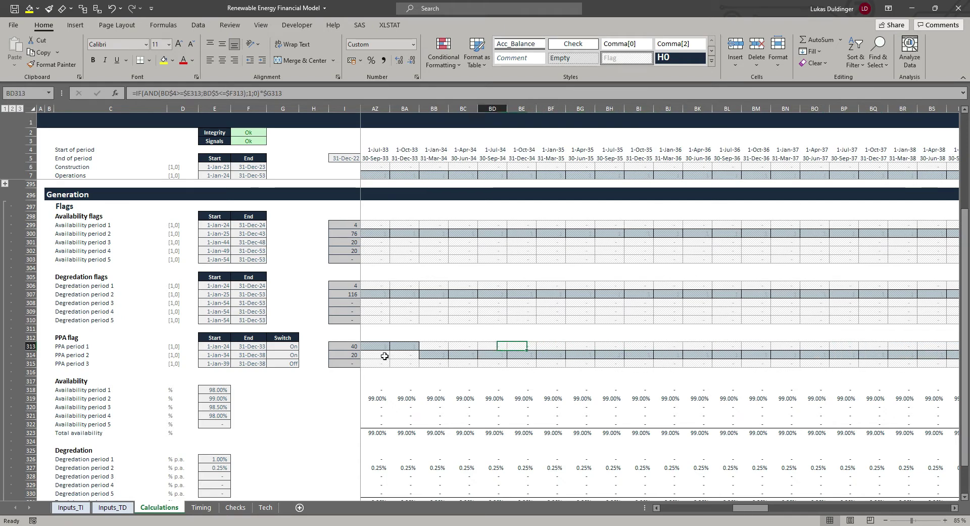
key(Down)
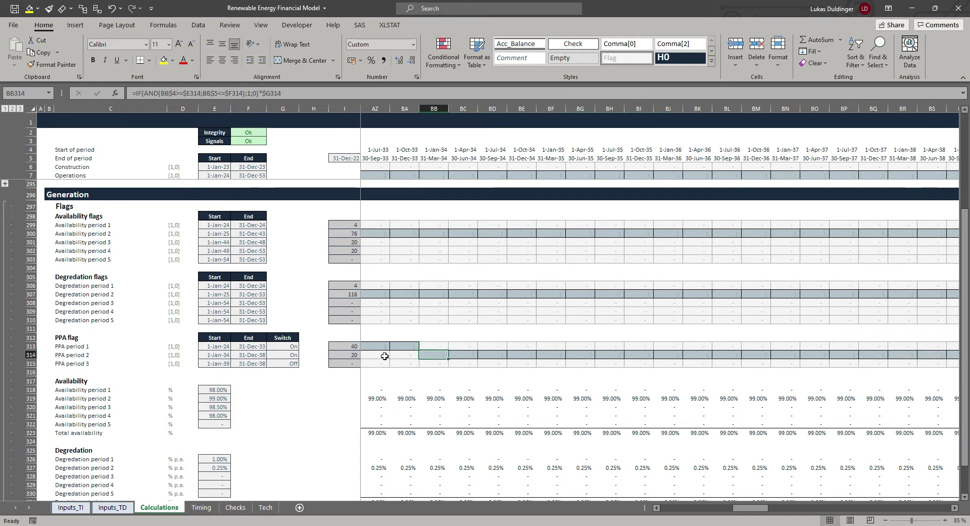
key(Home)
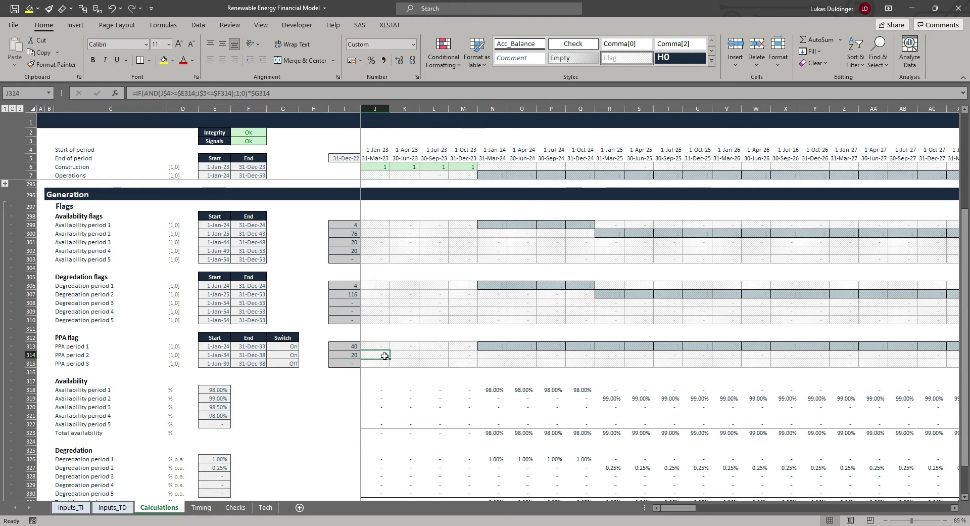
Set Case 2 PPA switches 1 and 2 to Off on Inputs_TI and check Calculations
click(72, 509)
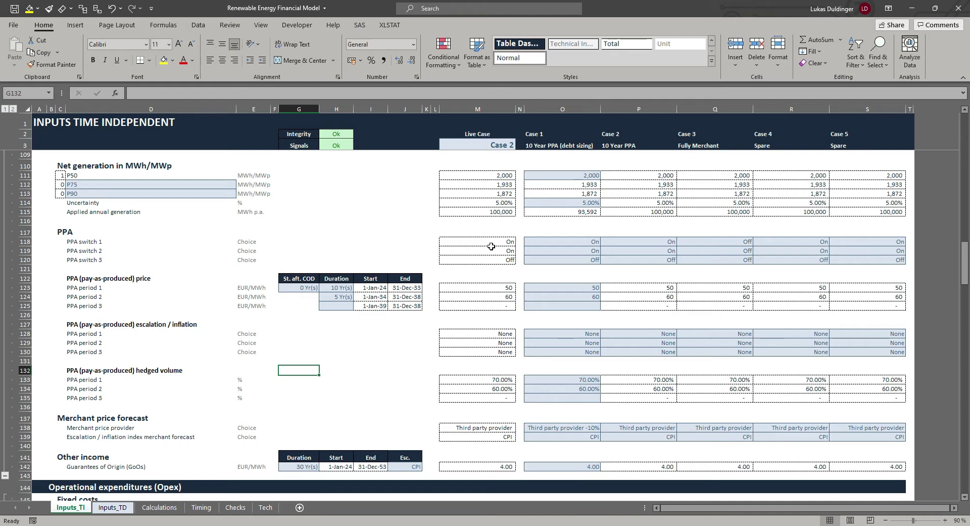
click(669, 239)
click(682, 241)
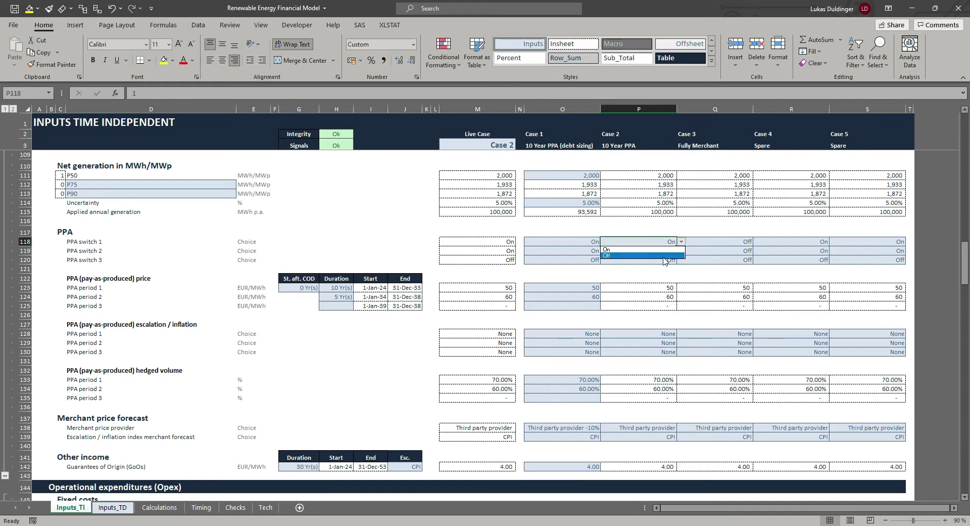
click(672, 257)
click(683, 255)
click(682, 251)
click(652, 269)
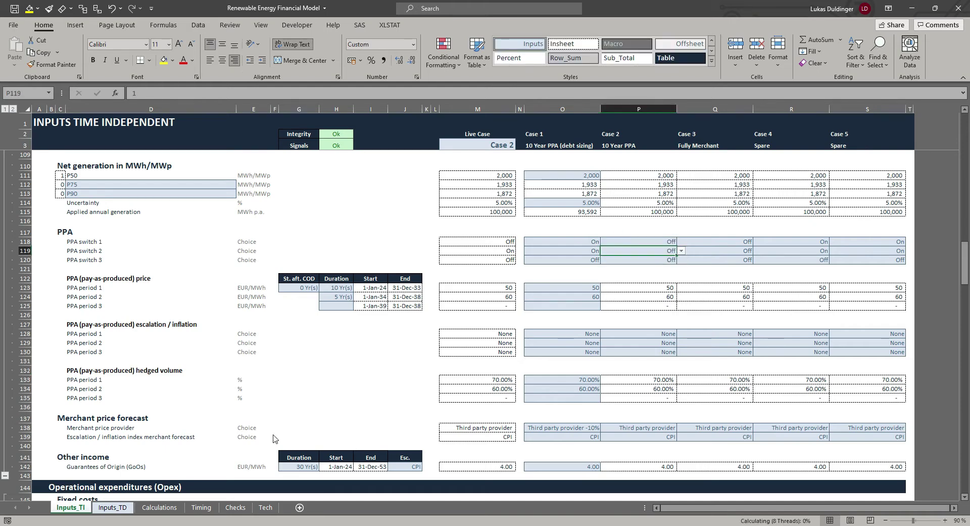
click(159, 507)
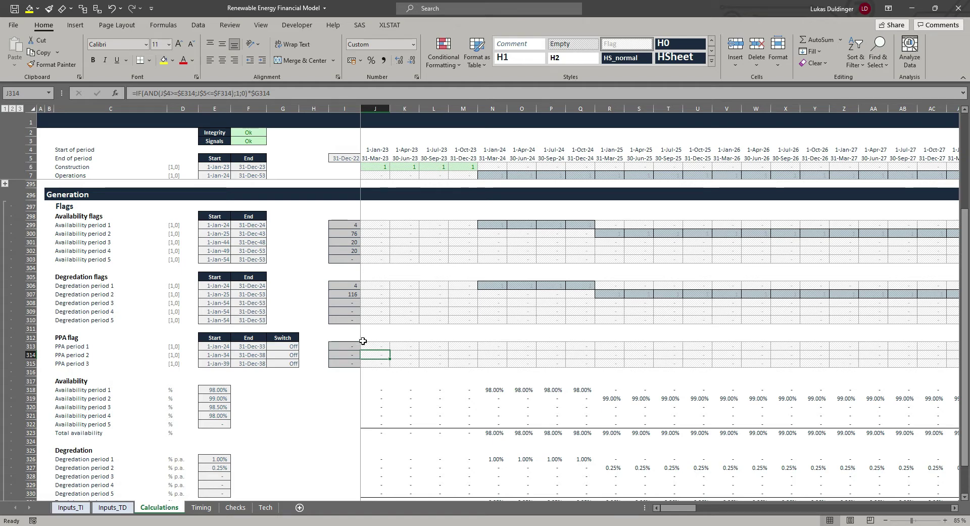
Set Case 2 PPA switches 1 and 2 back to On and return to Calculations
click(71, 507)
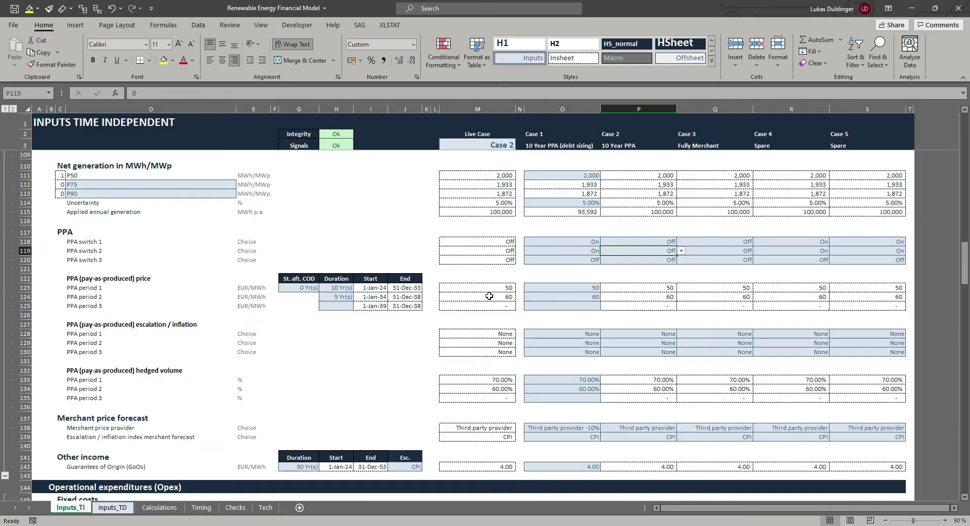
click(656, 239)
click(681, 241)
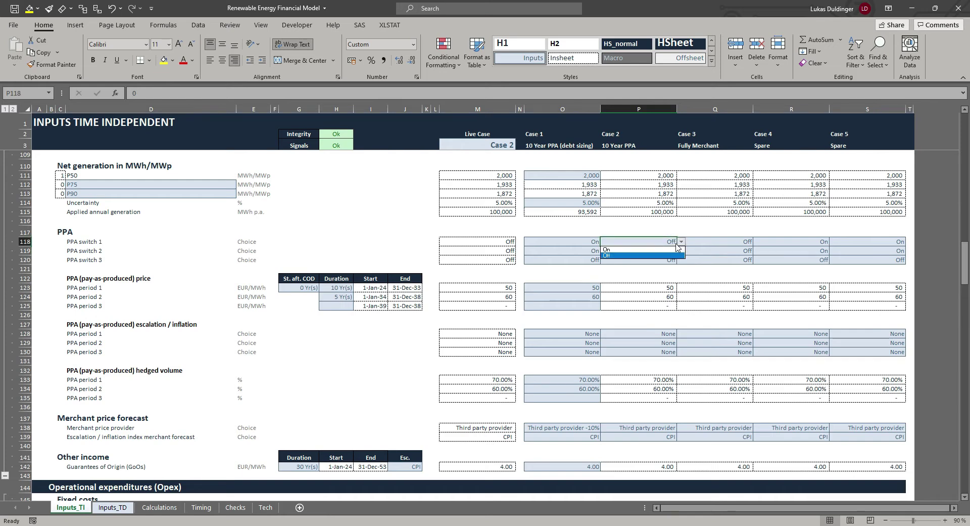
click(672, 249)
click(672, 250)
click(681, 251)
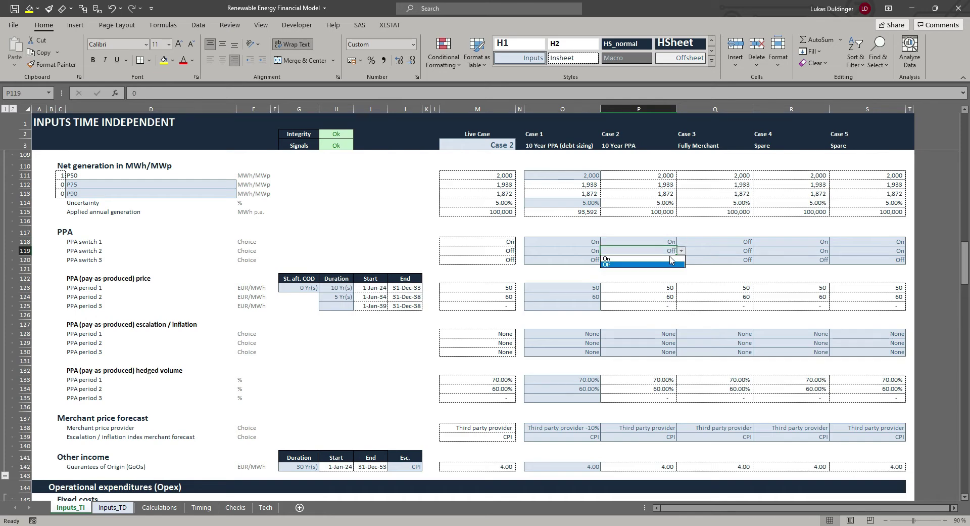
click(672, 258)
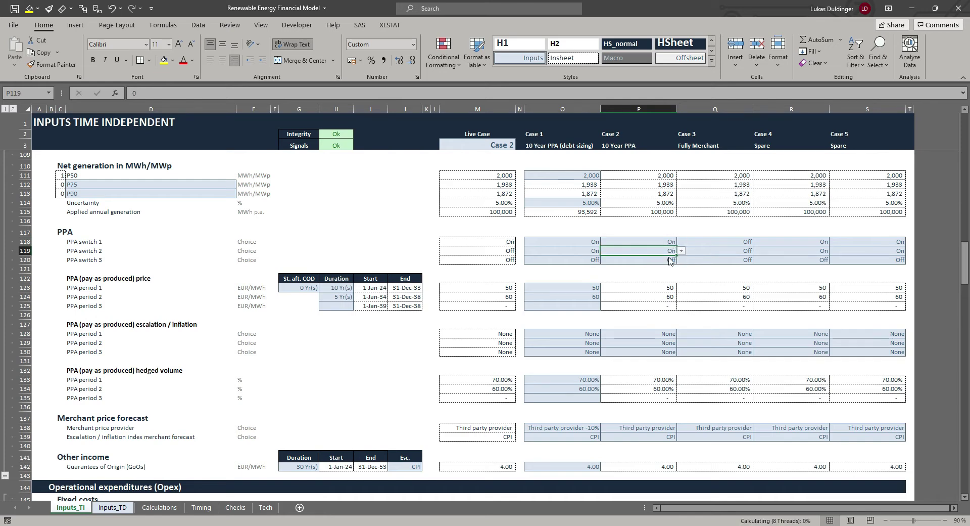
click(160, 507)
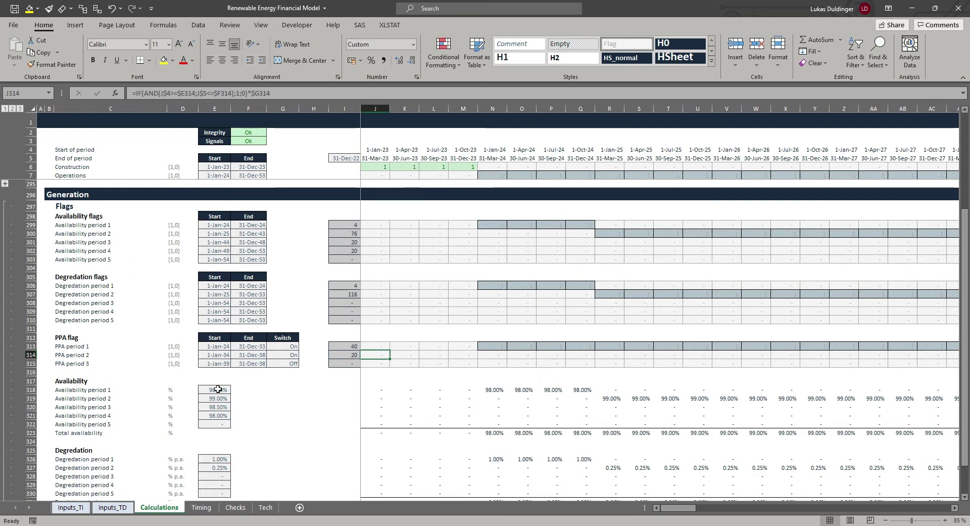
scroll(217, 389, down, 15)
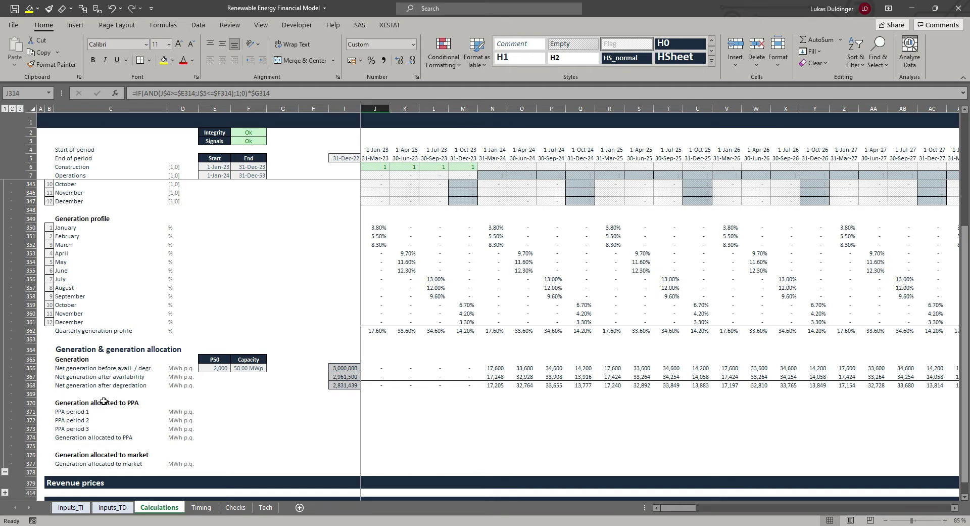
Link the PPA period 1 share in E371 to the hedged volume Inputs_TI!M133
click(215, 412)
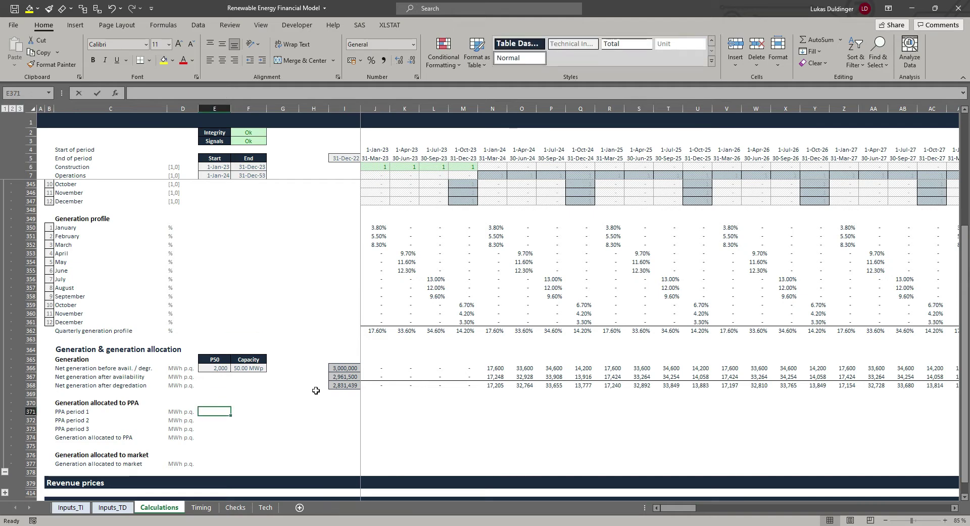
text(=)
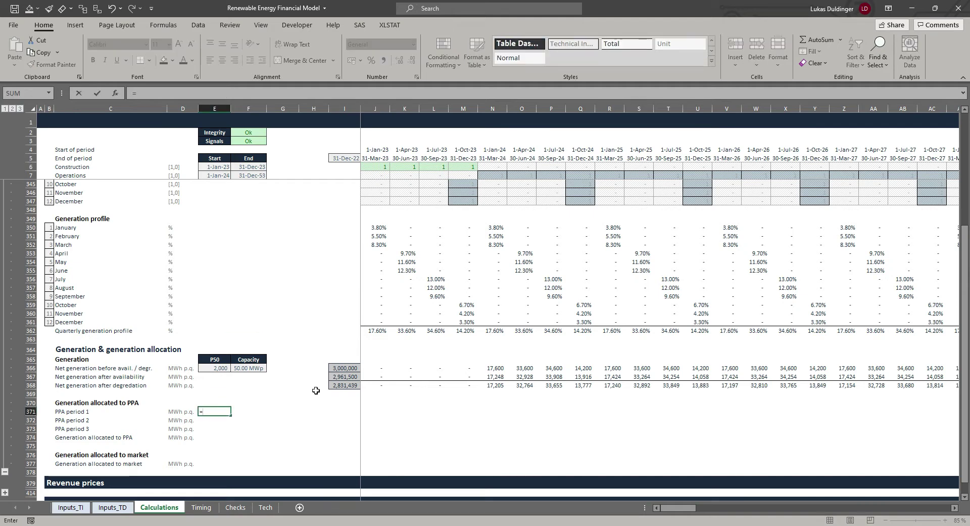
click(55, 508)
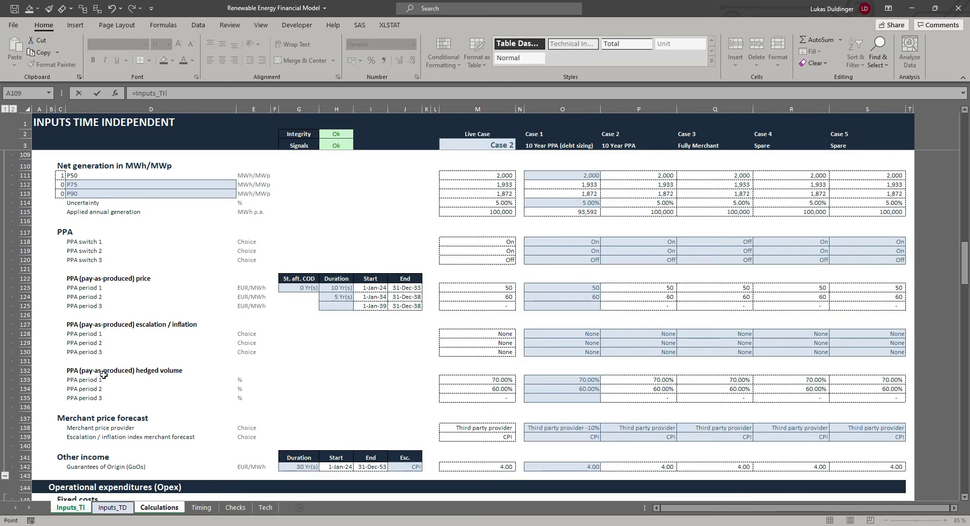
click(494, 378)
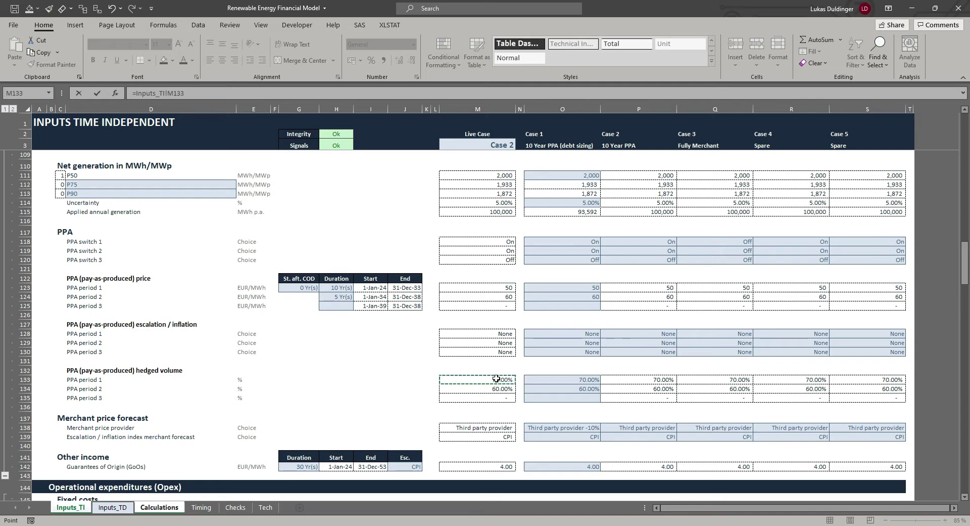
key(Return)
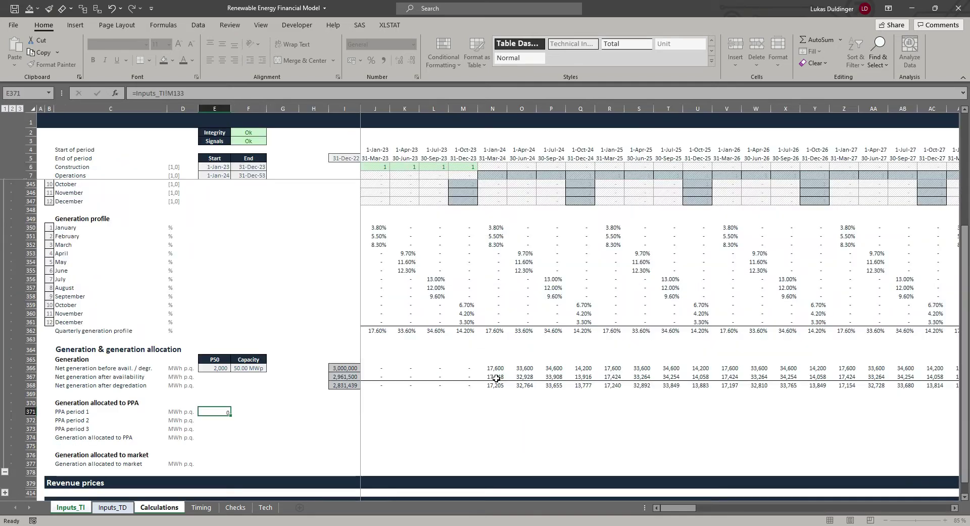
Apply the Percent cell style to E371
key(alt+h)
key(j)
key(Up)
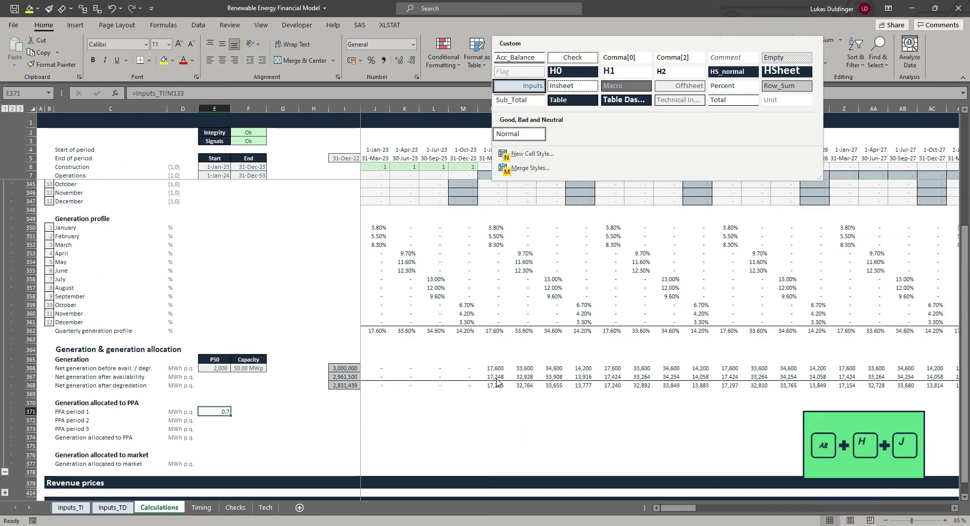
key(Down)
key(Up)
key(Right)
key(Right)
key(Right)
key(Right)
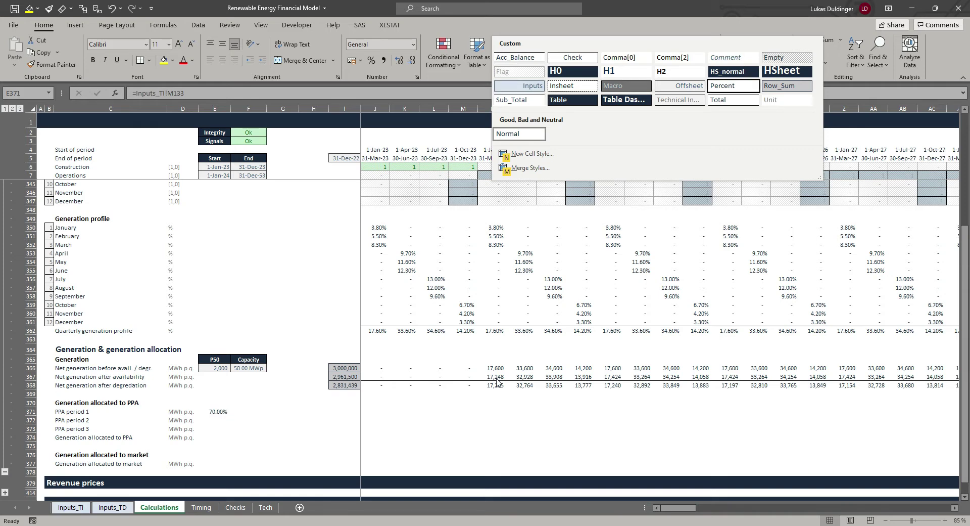
key(Return)
Fill the hedged-volume link down to E373, showing 70.00%, 60.00% and -
key(alt+h)
key(j)
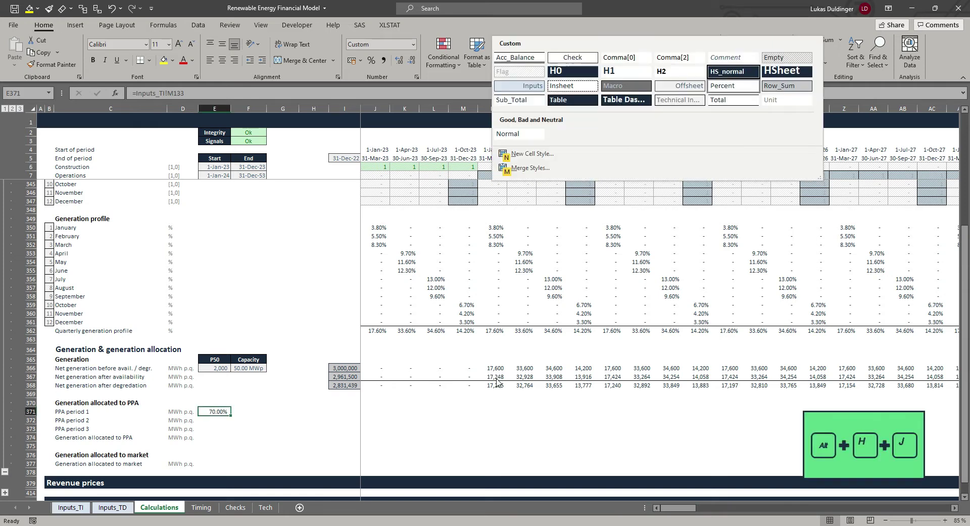
key(Up)
key(Escape)
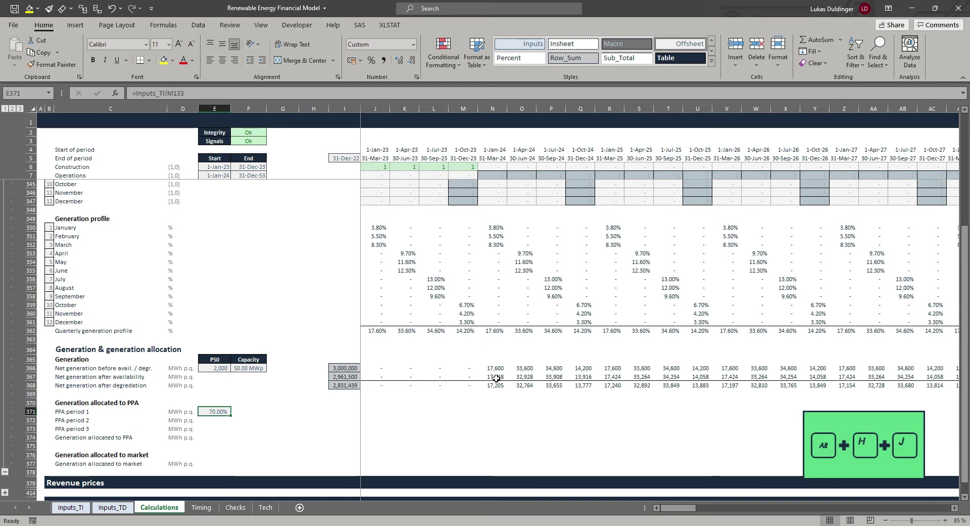
key(shift+Down)
key(shift+Down)
key(ctrl+d)
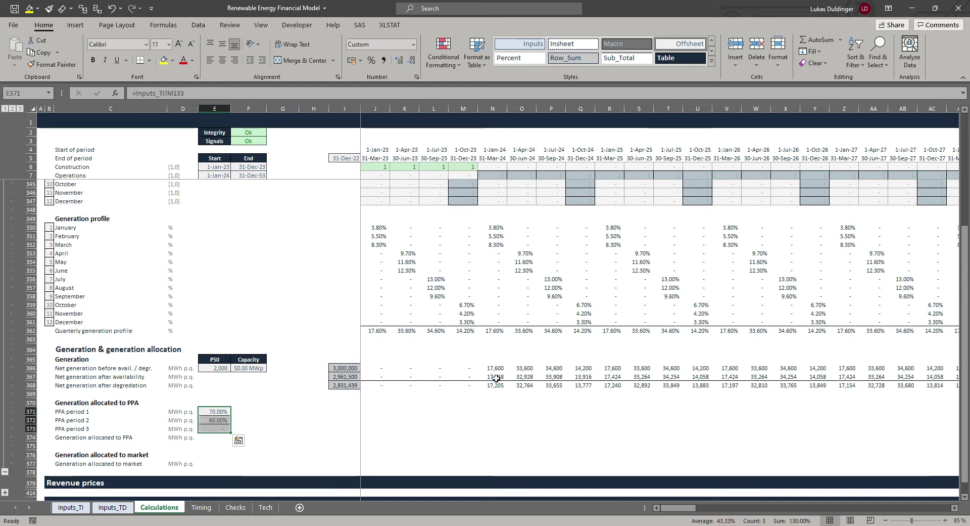
Copy the SUM total from I368 into I371:I374 for the PPA rows and their total
key(Right)
key(Right)
key(Right)
key(Right)
key(Right)
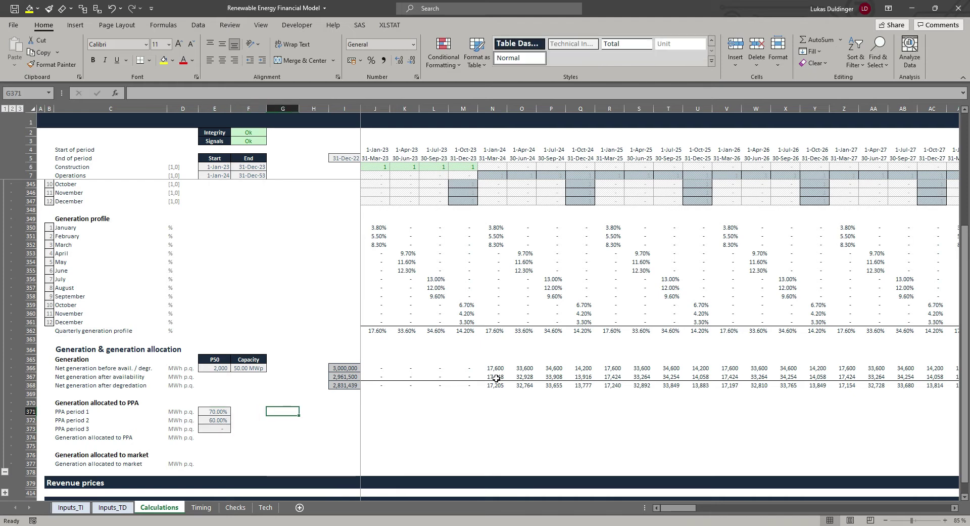
key(Up)
key(Up)
key(Up)
key(Left)
key(ctrl+c)
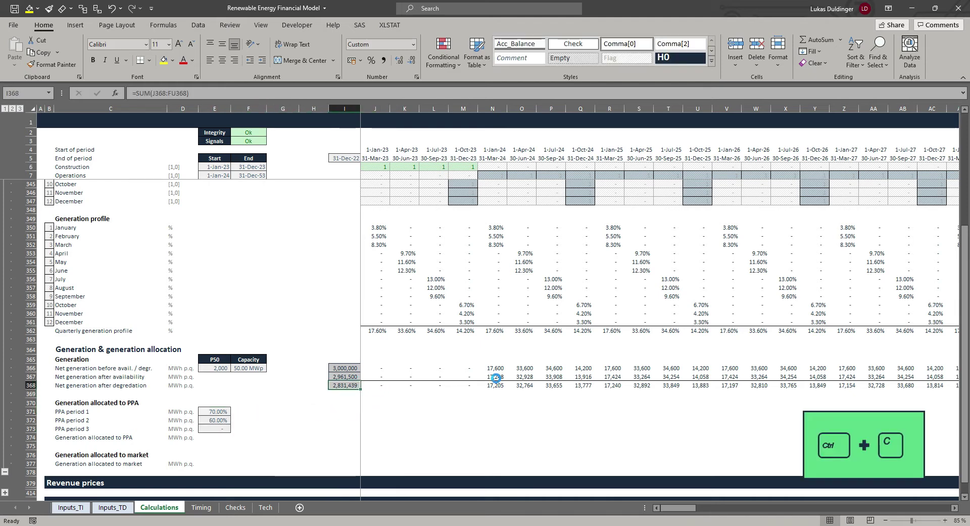
key(Down)
key(Down)
key(Down)
key(shift+Down)
key(shift+Down)
key(shift+Down)
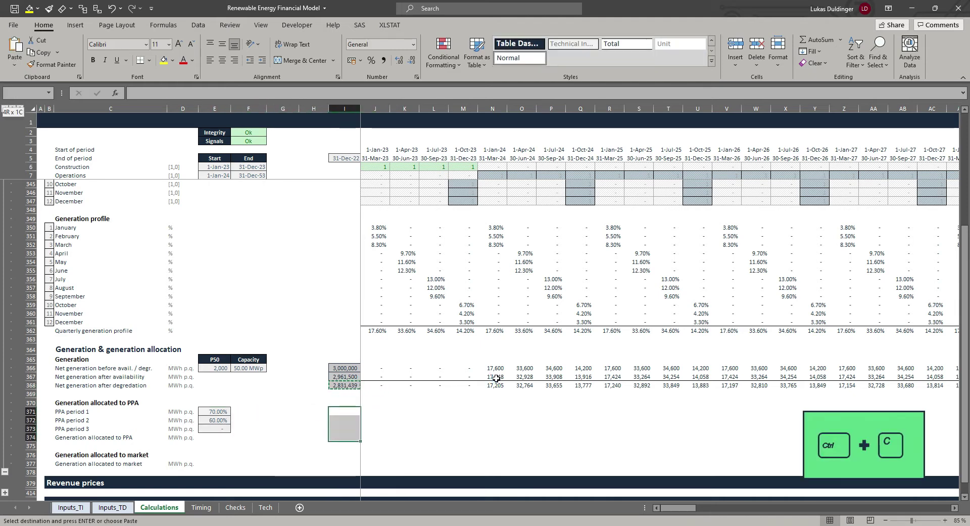
key(ctrl+v)
key(Escape)
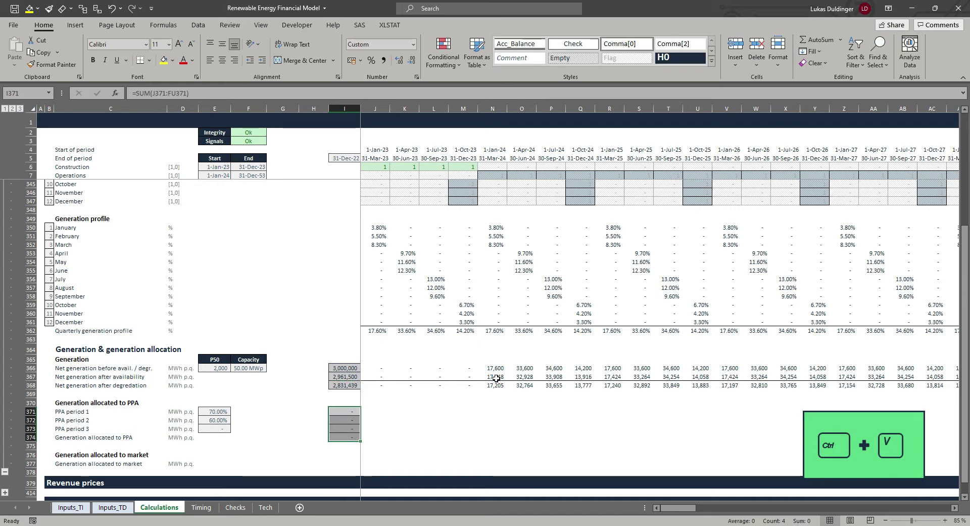
key(Right)
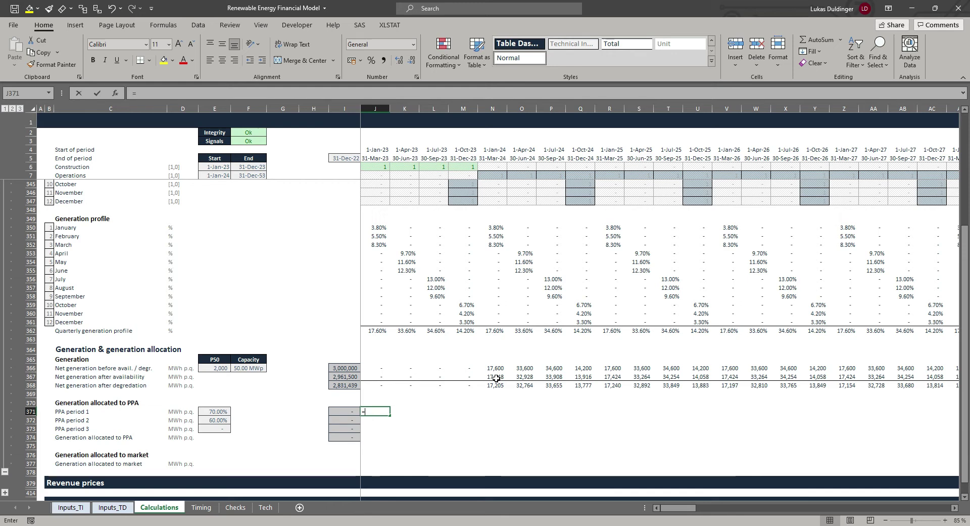
In J371, multiply the period 1 share (E371) by degraded generation (J368) and the PPA period 1 flag (J313)
text(=)
key(Left)
key(Left)
key(Left)
key(Left)
key(Left)
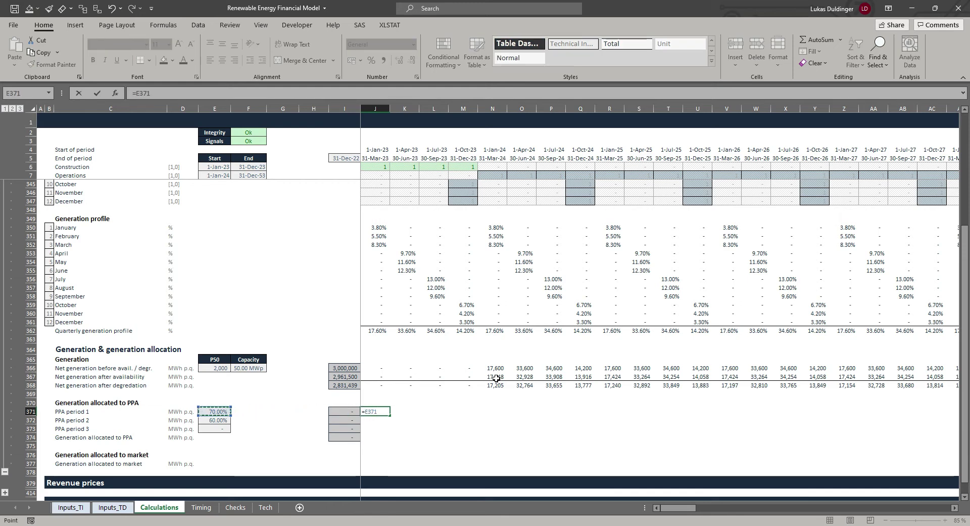
key(F4)
key(F4)
key(F4)
key(F4)
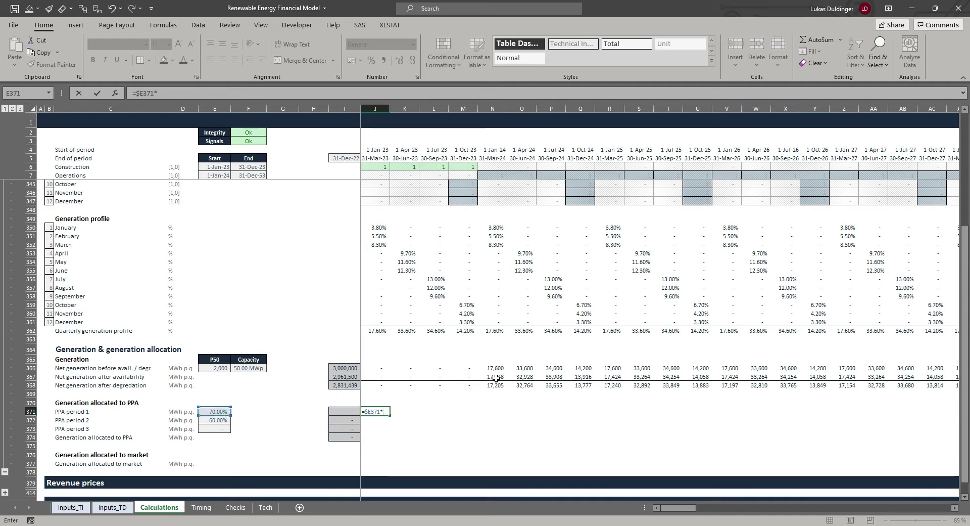
text(*)
key(Up)
key(Up)
key(Up)
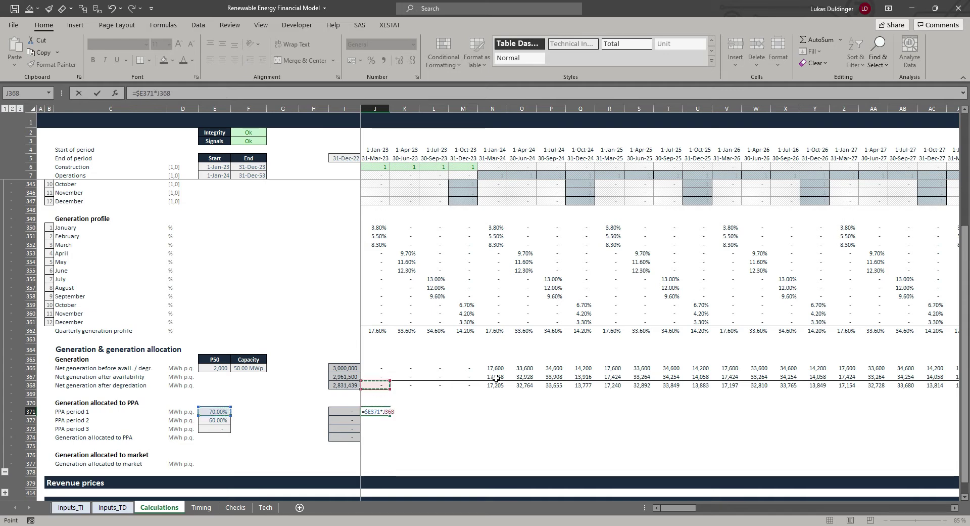
key(F4)
key(F4)
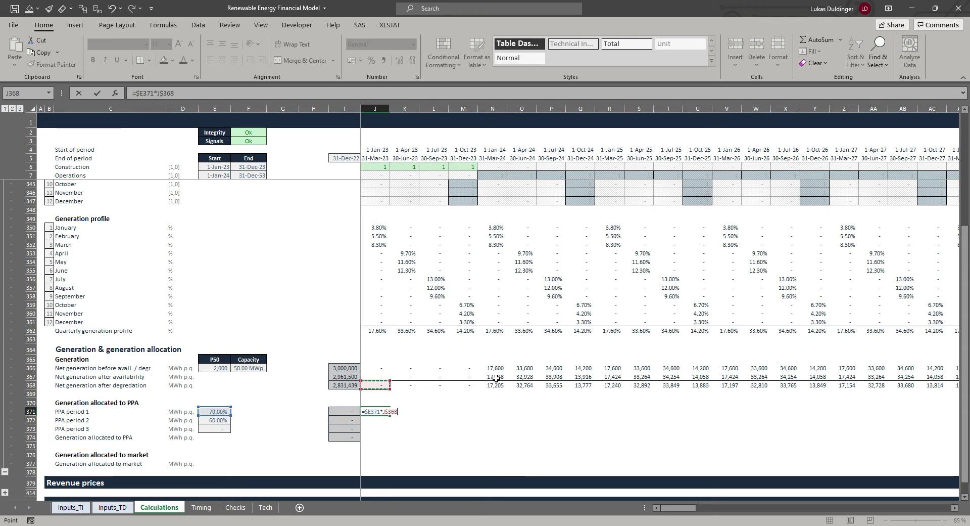
text(*)
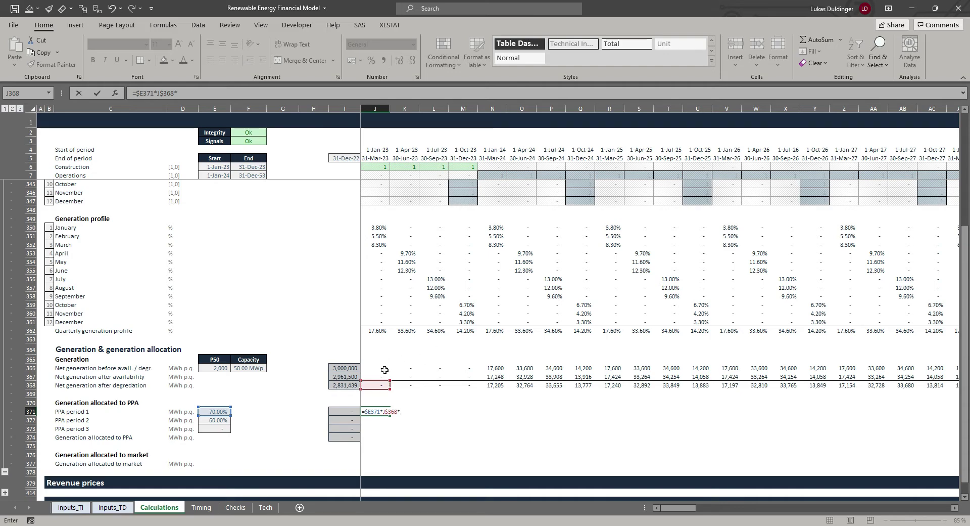
scroll(384, 370, up, 15)
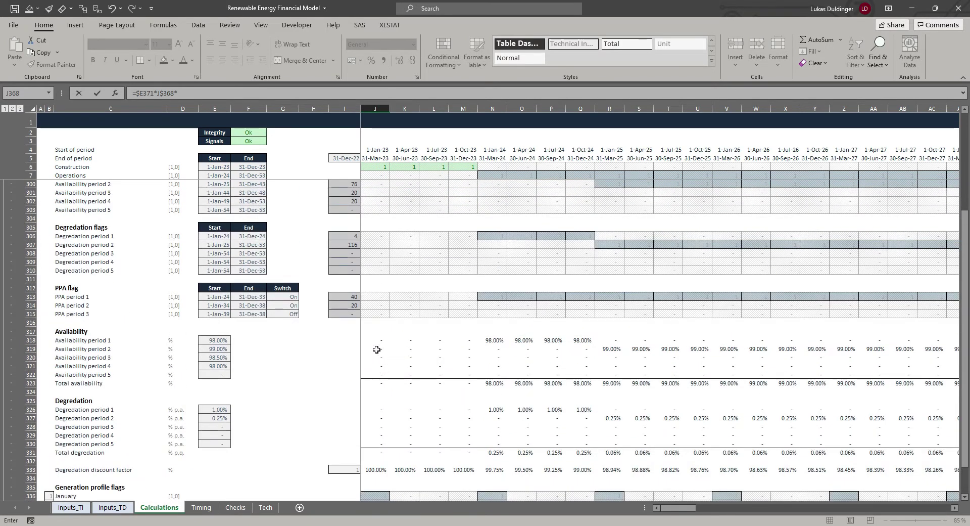
click(372, 297)
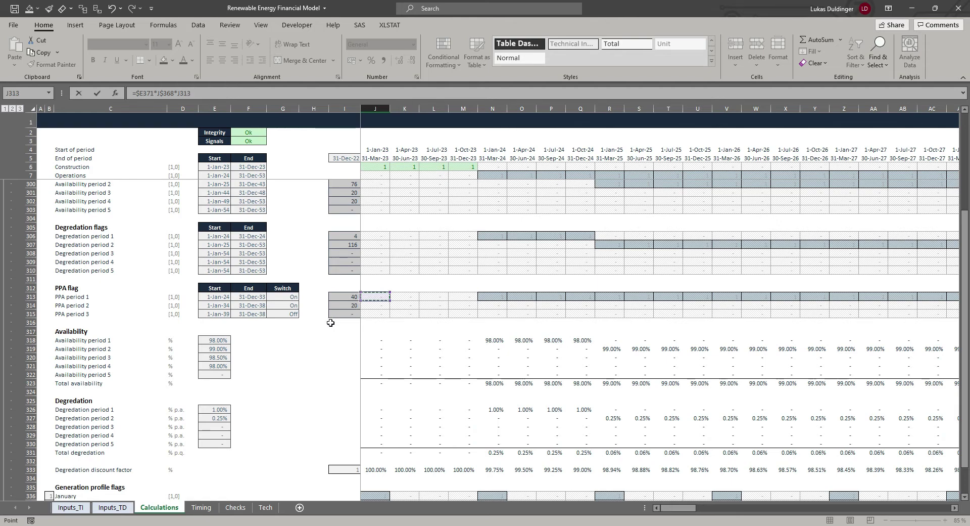
key(Return)
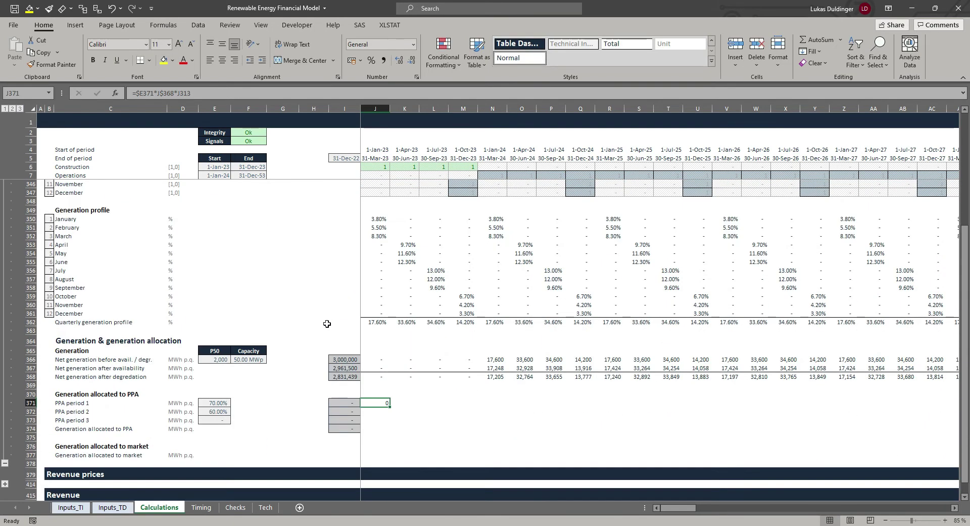
Apply the Comma[0] cell style to the PPA period 1 formula in J371
key(alt+h)
key(j)
key(Up)
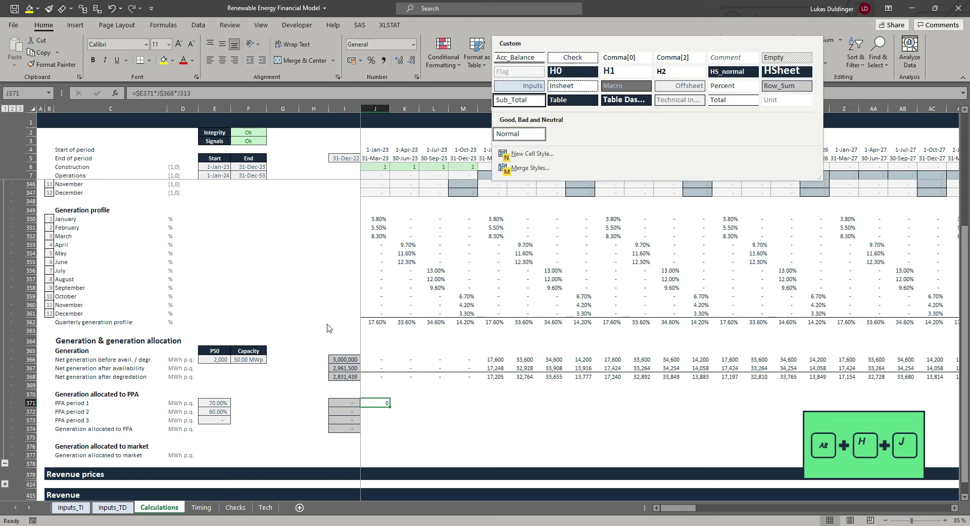
key(Up)
key(Up)
key(Up)
key(Right)
key(Right)
key(Return)
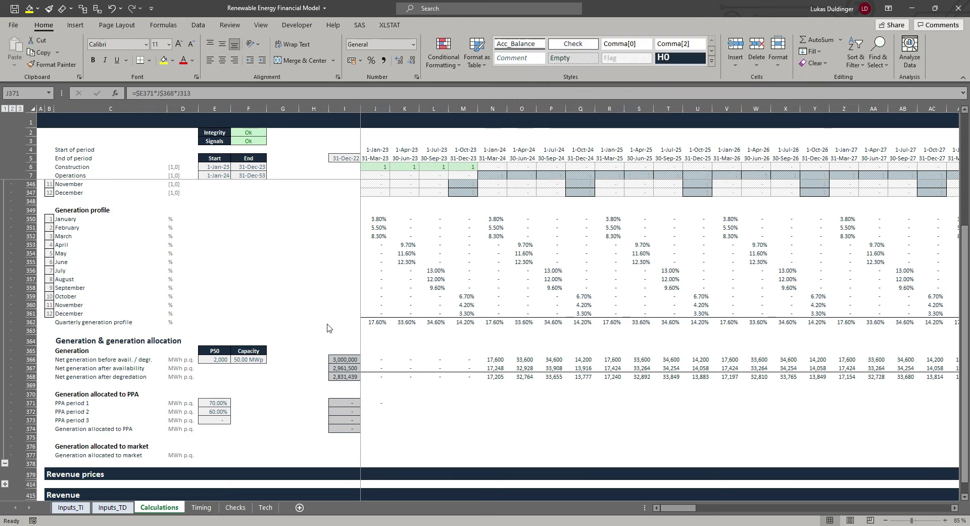
Fill the formula down to PPA periods 2 and 3 and right to column FU
key(shift+Down)
key(shift+Down)
key(ctrl+d)
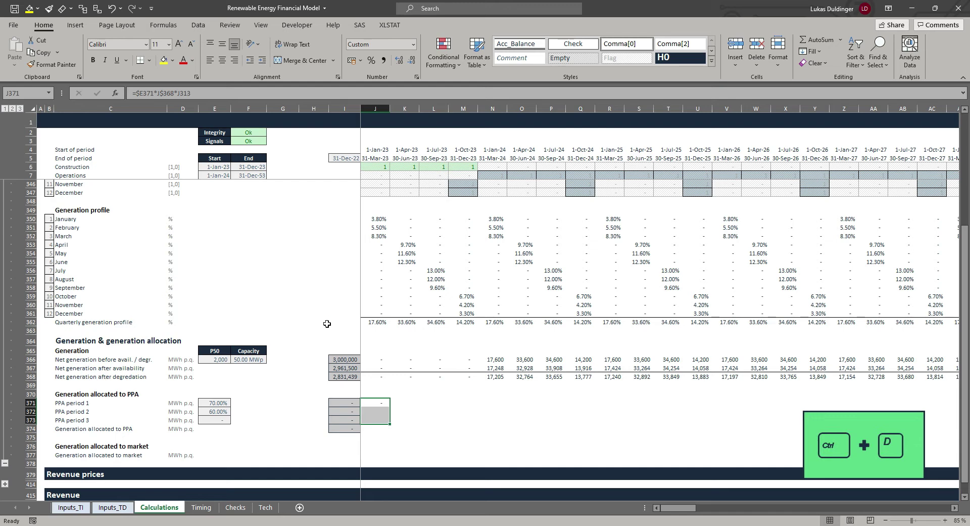
key(ctrl+shift+Right)
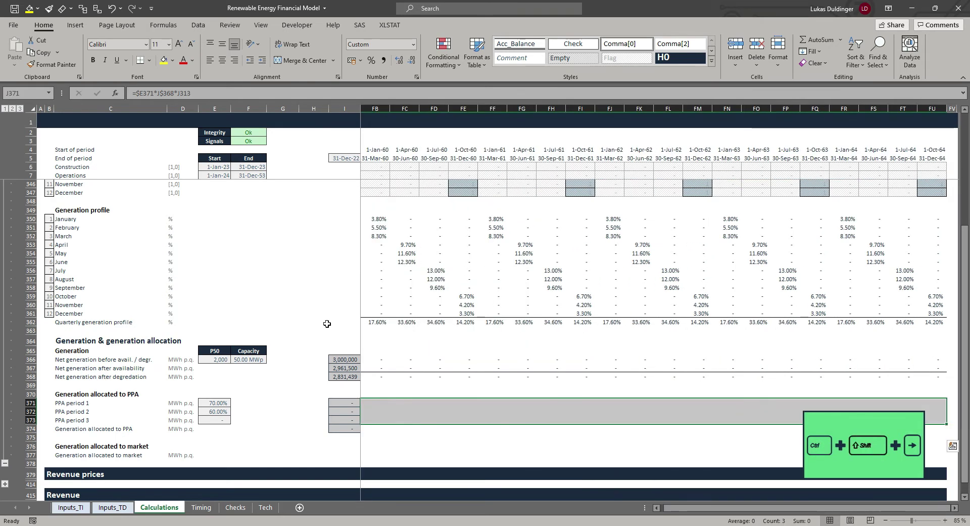
key(shift+Left)
key(ctrl+r)
key(shift+BackSpace)
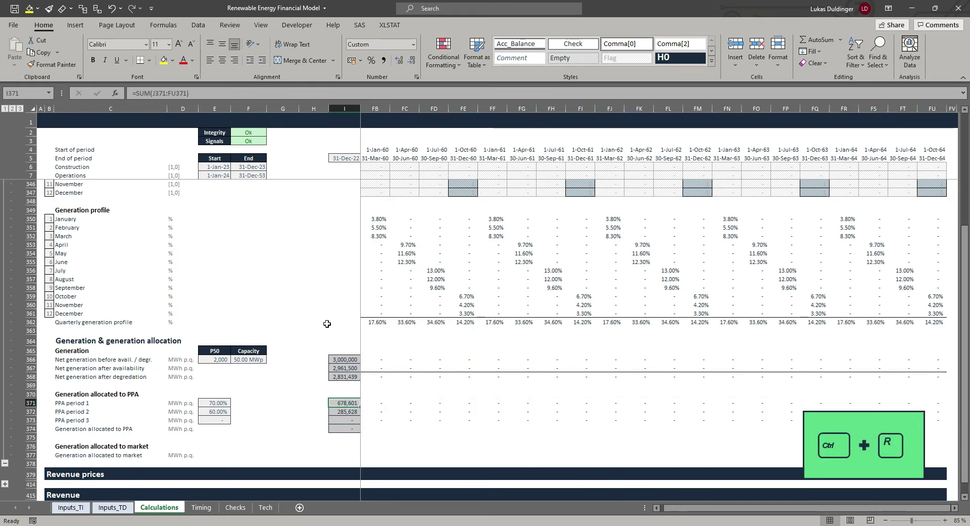
key(ctrl+BackSpace)
key(Right)
key(Right)
key(Right)
key(Right)
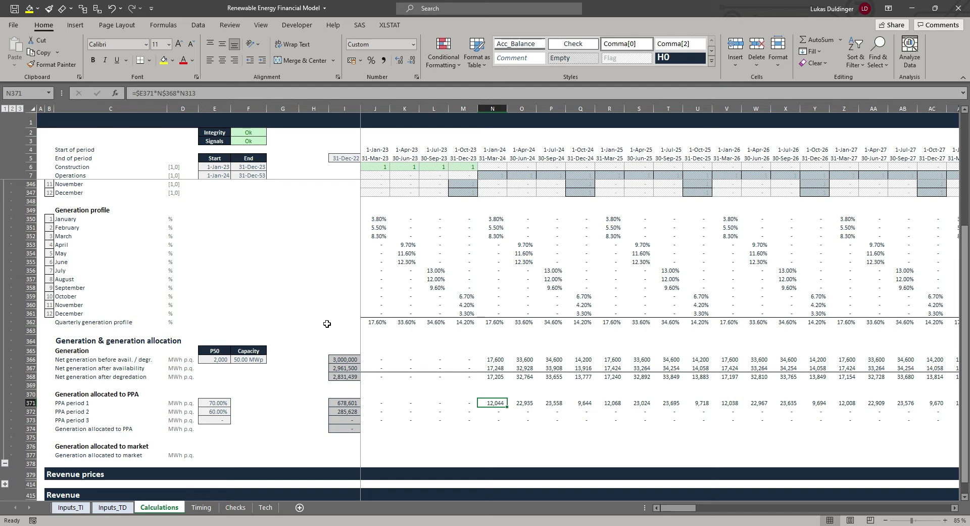
key(F2)
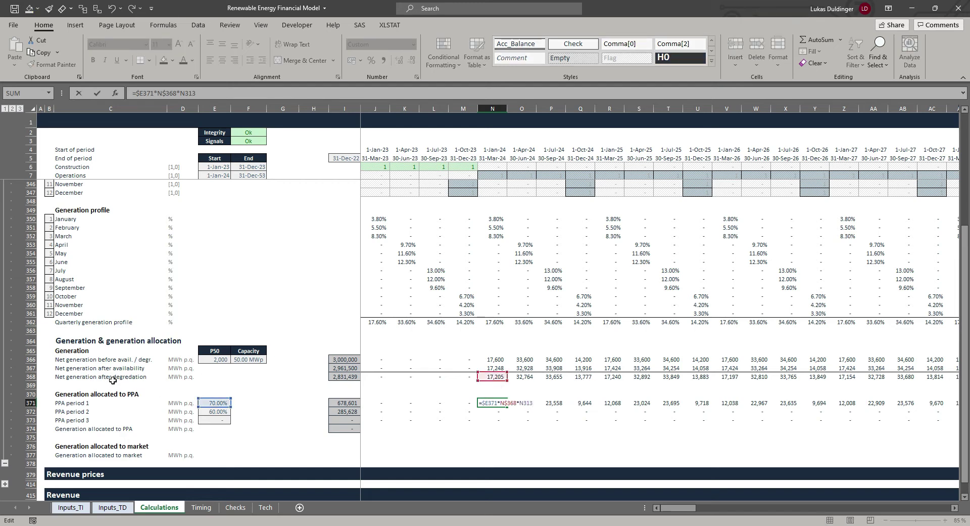
key(Escape)
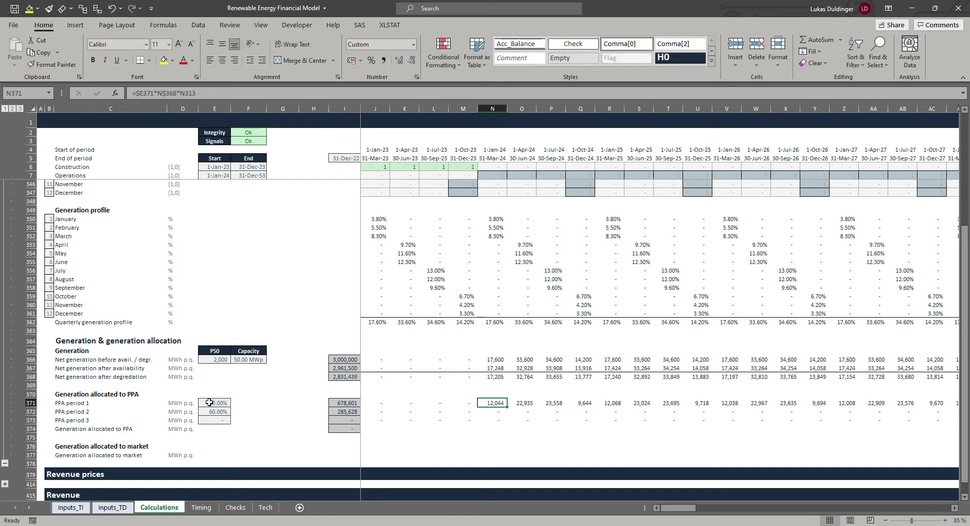
key(Right)
key(Right)
key(Right)
key(Right)
key(Right)
key(Right)
key(Right)
key(Right)
key(Right)
key(Right)
key(Right)
key(Right)
key(Right)
key(Right)
key(Right)
key(Right)
key(Right)
key(Right)
key(Right)
key(Right)
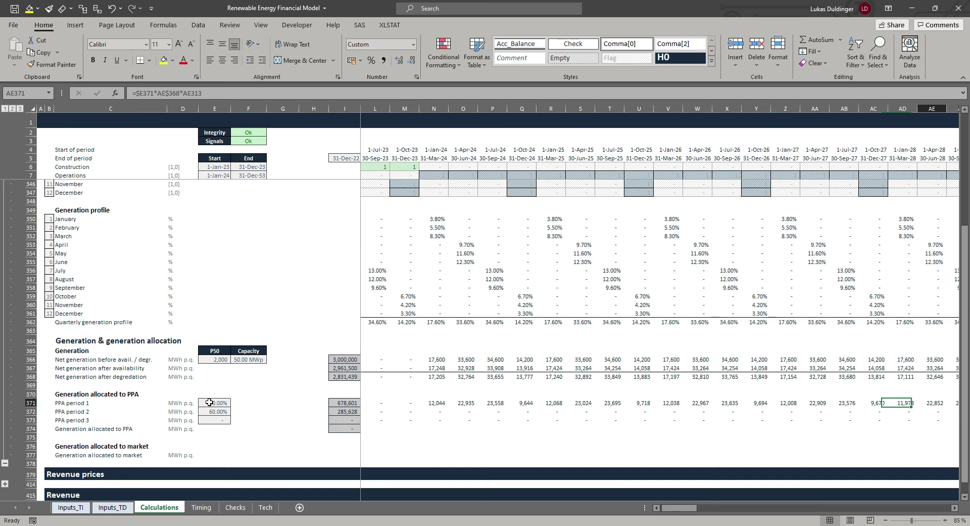
key(Right)
key(Right)
key(Right)
key(Right)
key(Right)
key(Right)
key(Right)
key(Right)
key(Right)
key(Right)
key(Right)
key(Right)
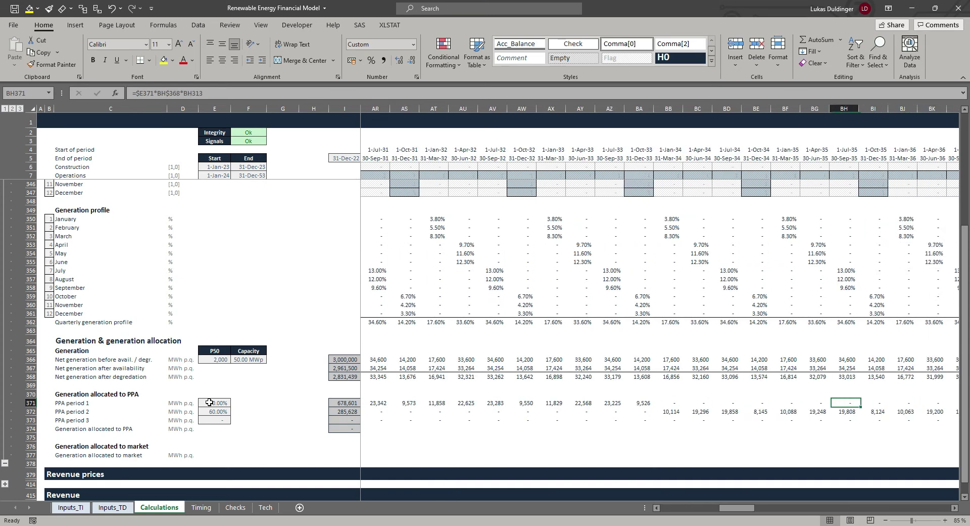
key(Left)
key(Left)
key(Left)
key(Left)
key(Left)
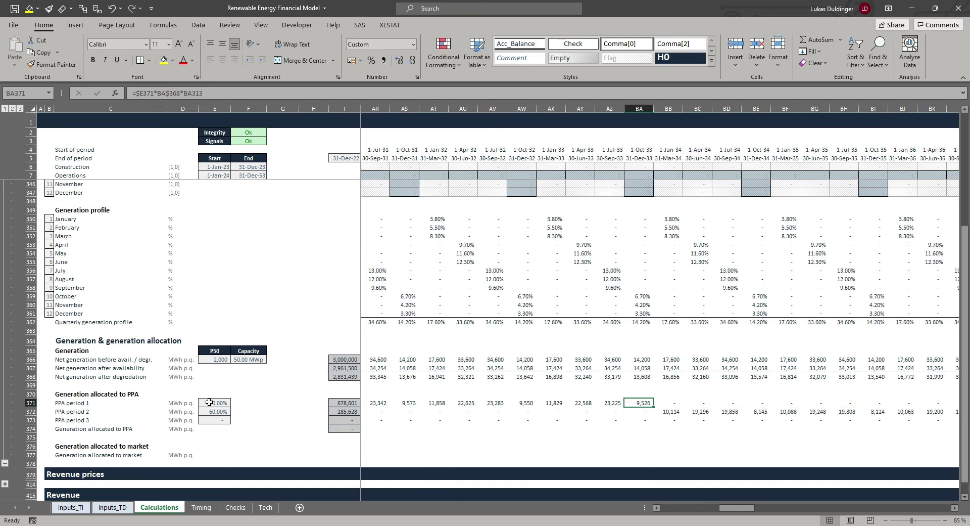
key(ctrl+Left)
key(Right)
key(Down)
key(Down)
key(Down)
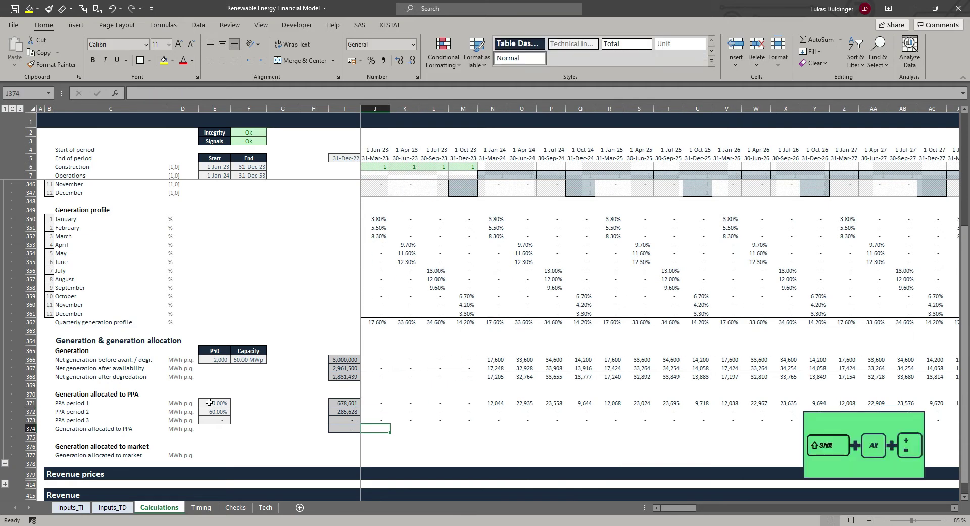
AutoSum the three PPA period rows in J374 and give it the Sub_Total style
key(alt+equal)
key(ctrl+Return)
key(alt+h)
key(j)
key(Up)
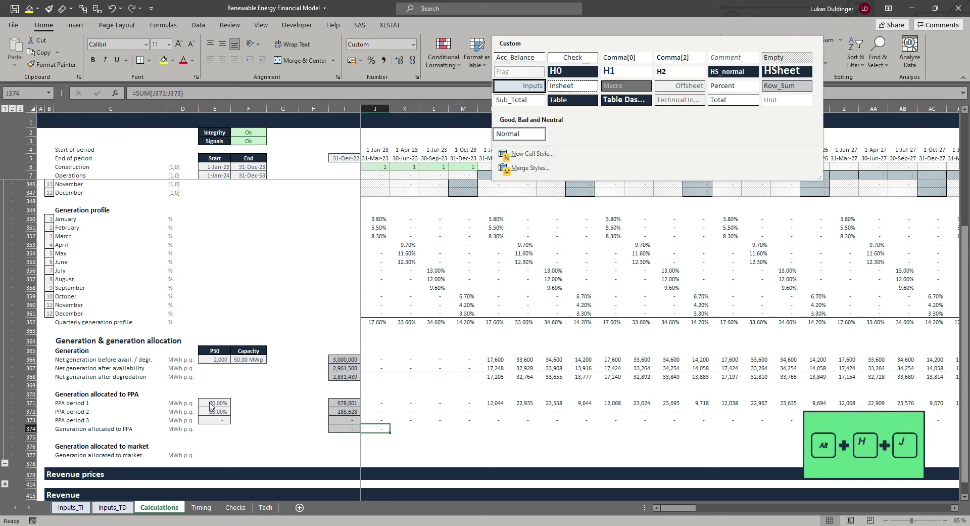
key(Return)
Copy the PPA total formula across every quarter through column FU
key(ctrl+shift+Right)
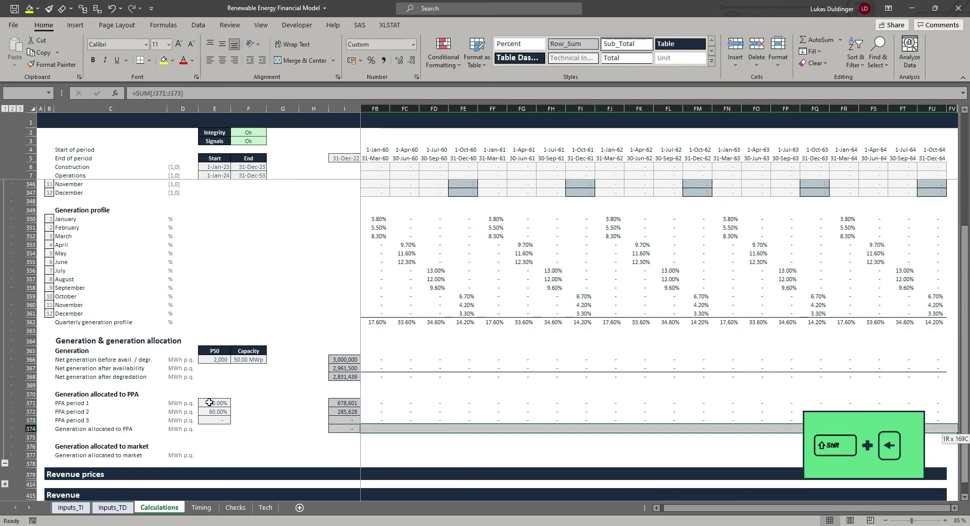
key(shift+Left)
key(ctrl+r)
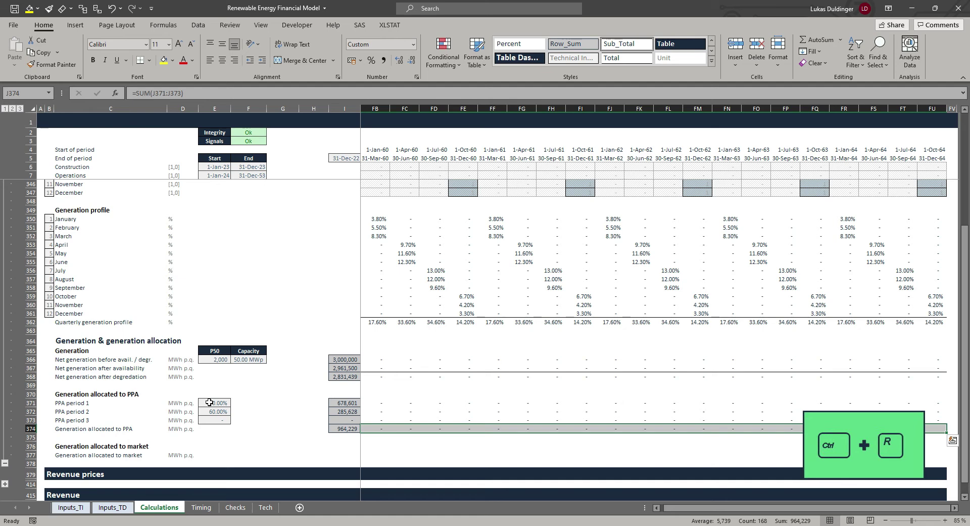
key(ctrl+shift+Left)
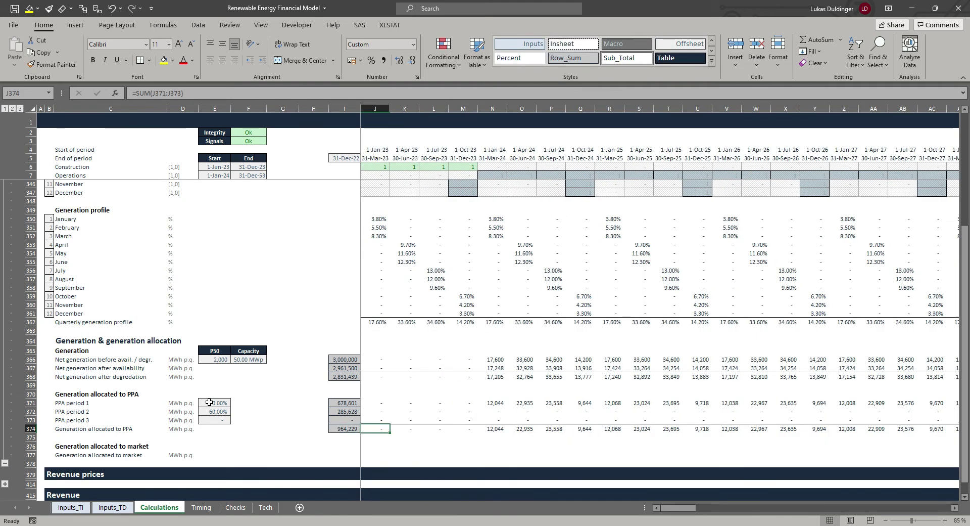
key(Down)
key(Down)
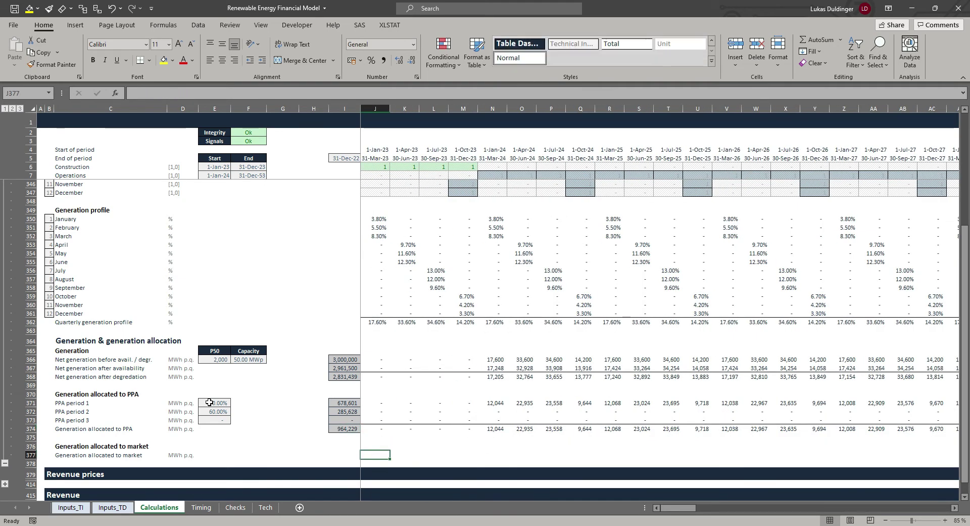
Copy the row total formula from I374 to I377 for the market row
key(Left)
key(Up)
key(Up)
key(ctrl+c)
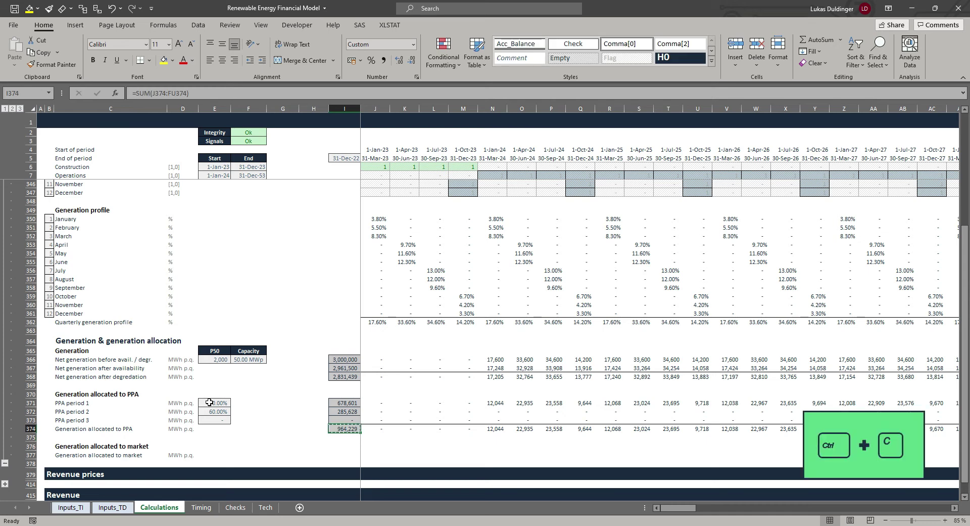
key(Down)
key(Down)
key(Down)
key(ctrl+v)
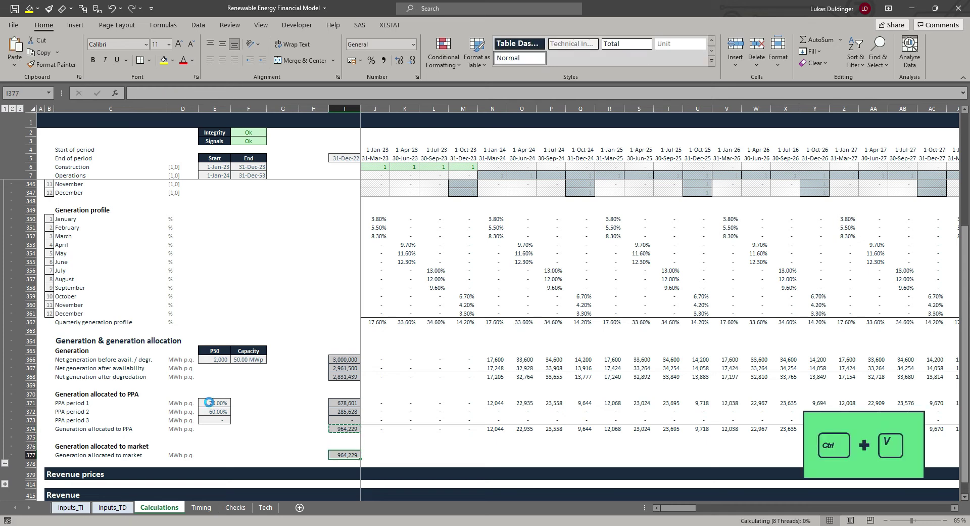
key(Escape)
key(Right)
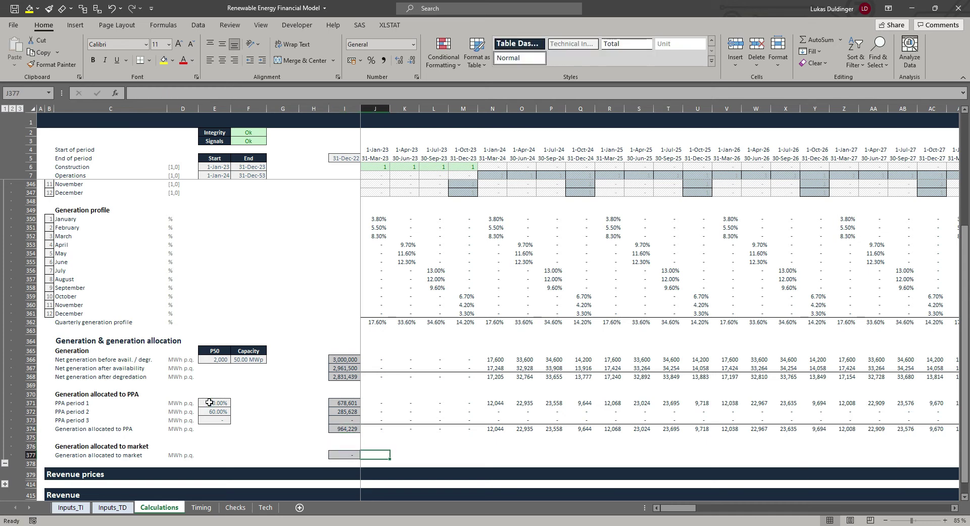
Enter =J368-J374 in J377 and fill it right across every quarter
text(=)
key(Up)
key(Up)
key(Up)
key(Up)
key(Up)
key(Up)
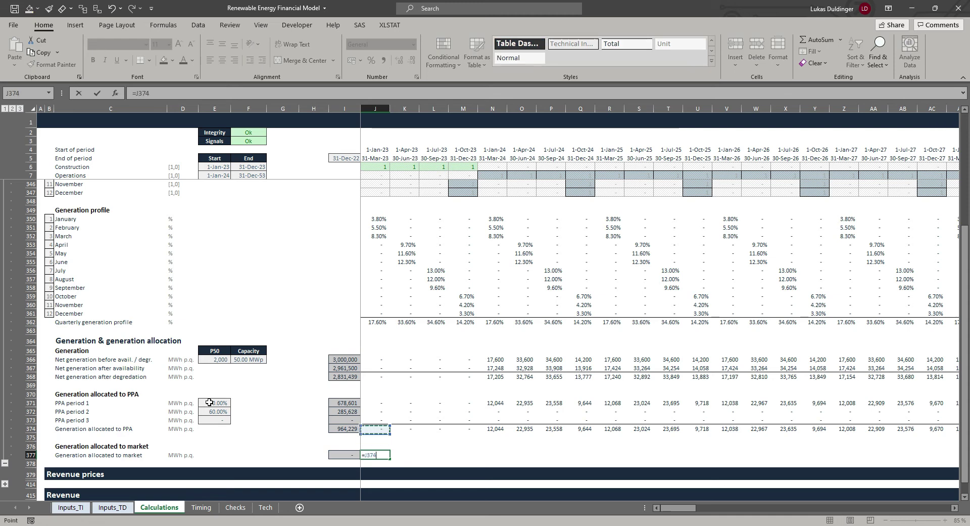
key(Up)
key(Up)
key(Up)
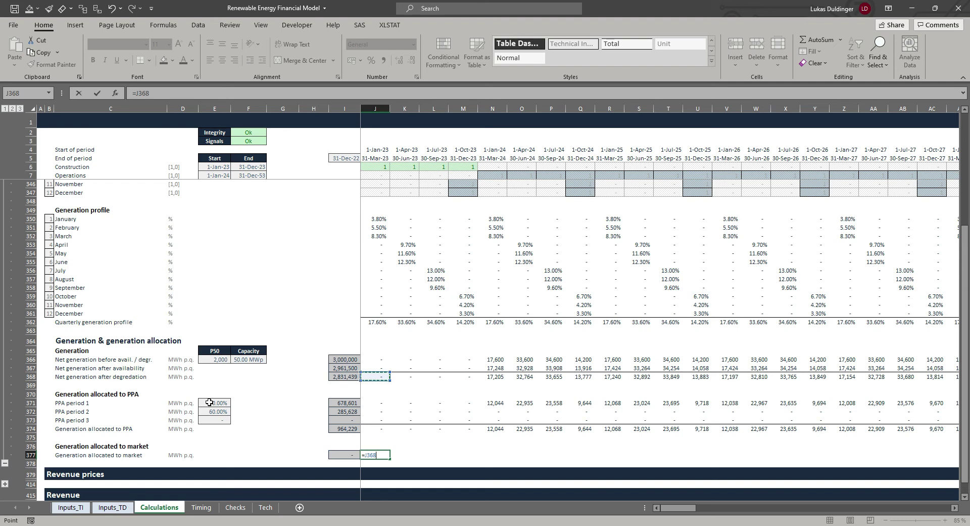
text(-)
key(Up)
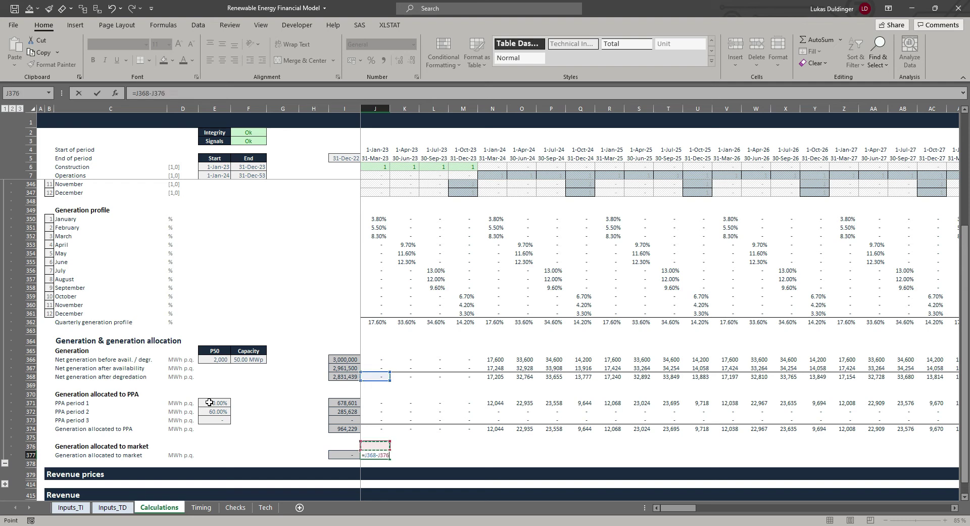
key(Up)
key(Up)
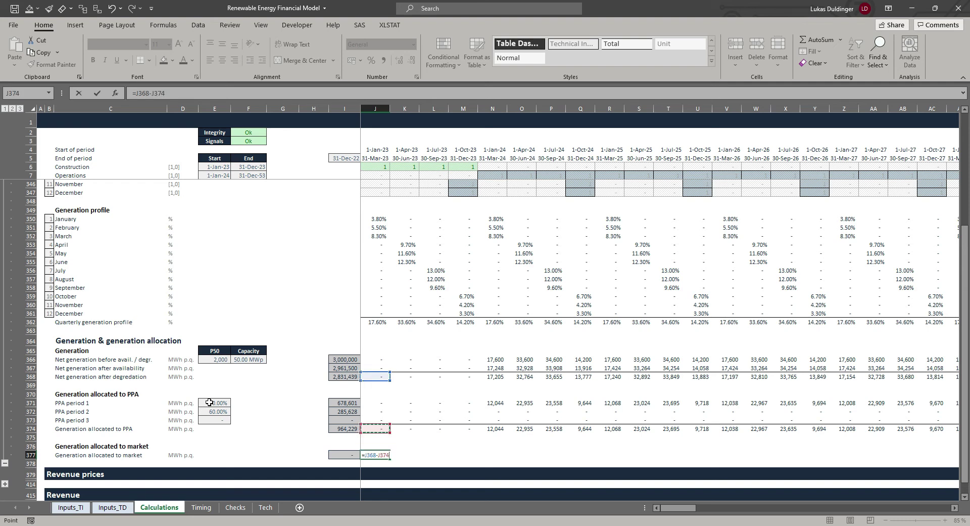
key(ctrl+Return)
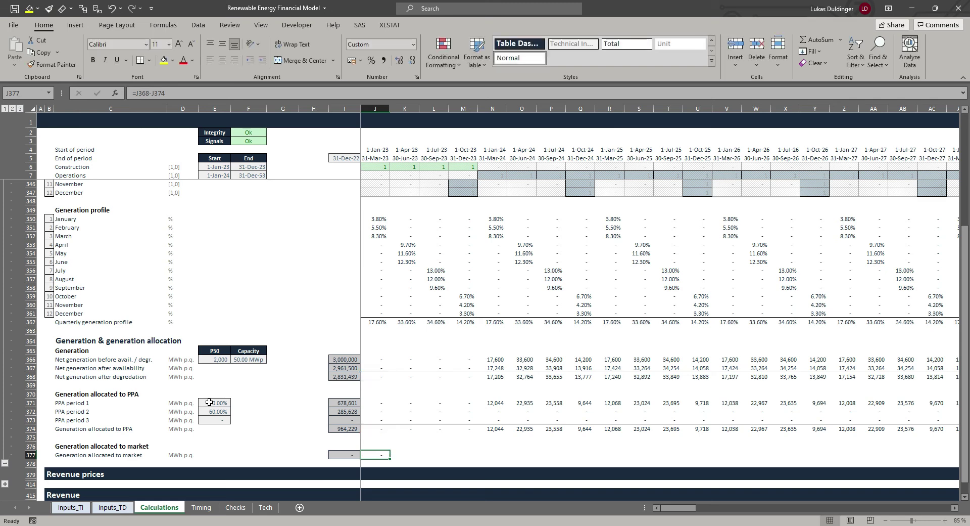
key(ctrl+shift+Right)
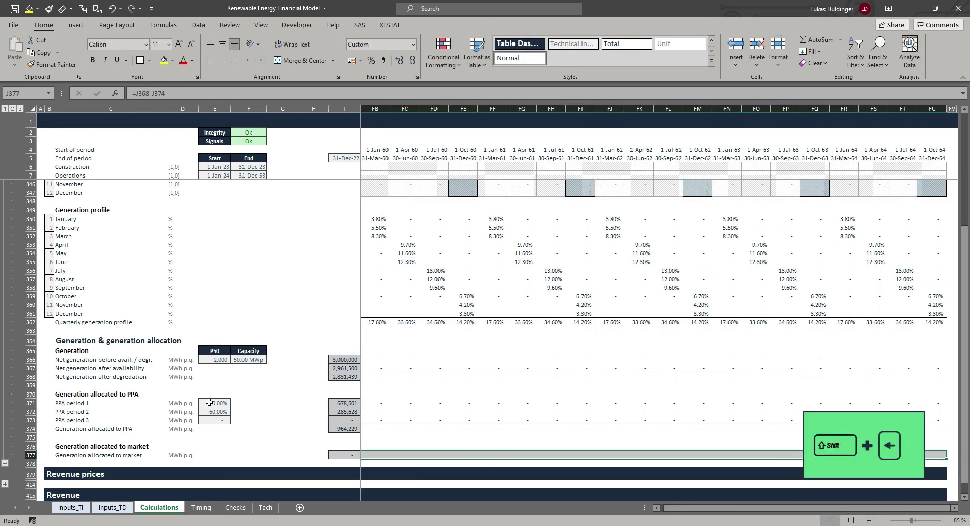
key(ctrl+r)
key(shift+BackSpace)
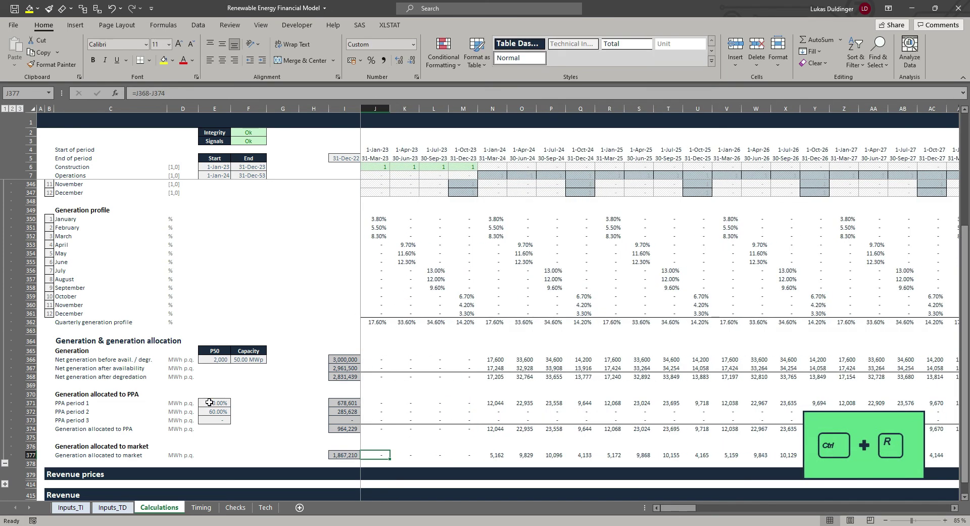
key(Right)
key(Right)
key(Right)
key(Right)
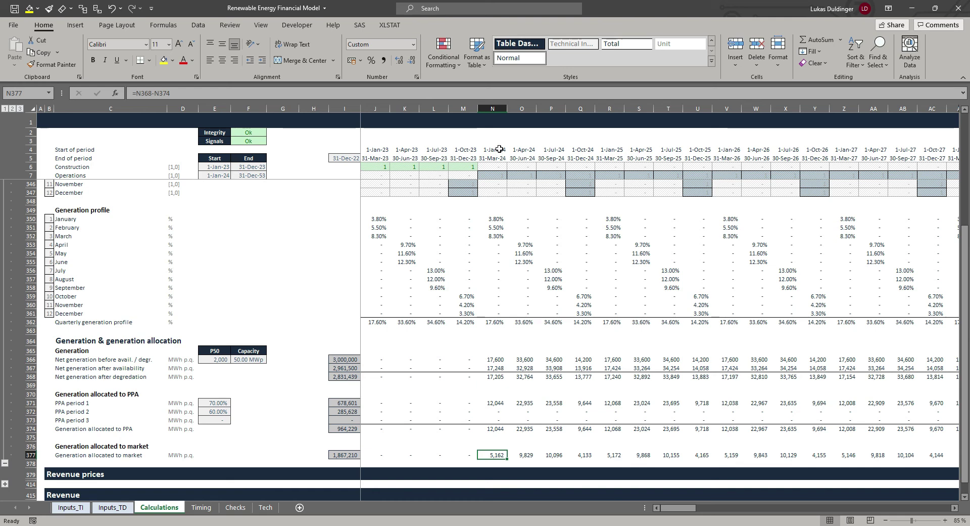
ctrl+click(496, 429)
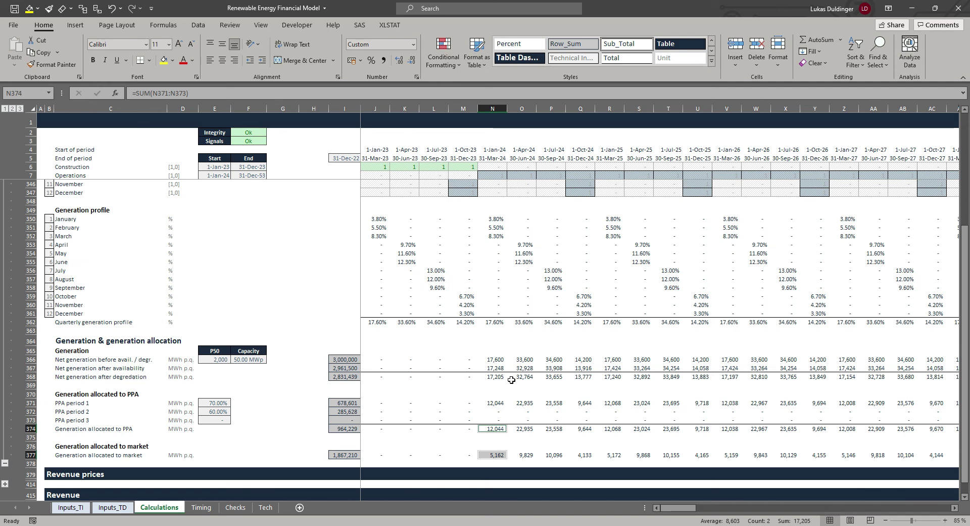
click(345, 428)
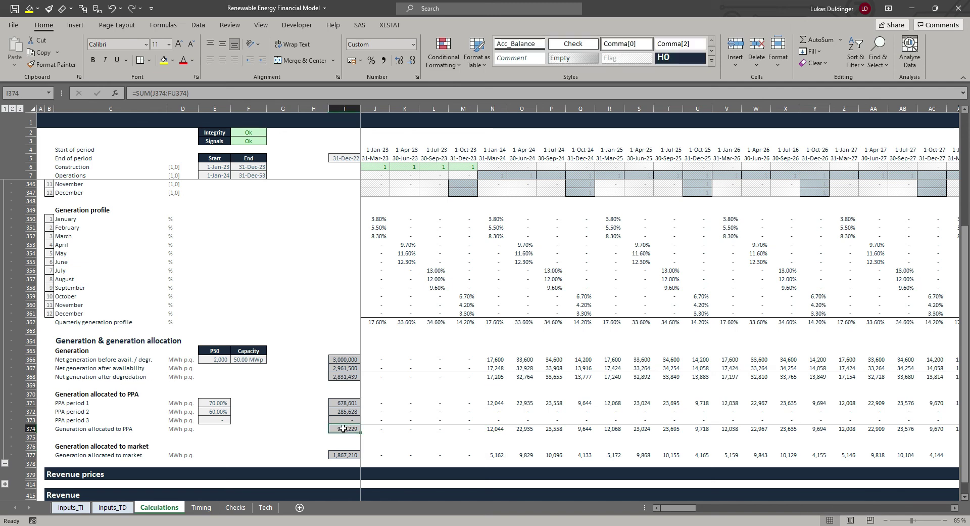
ctrl+click(341, 454)
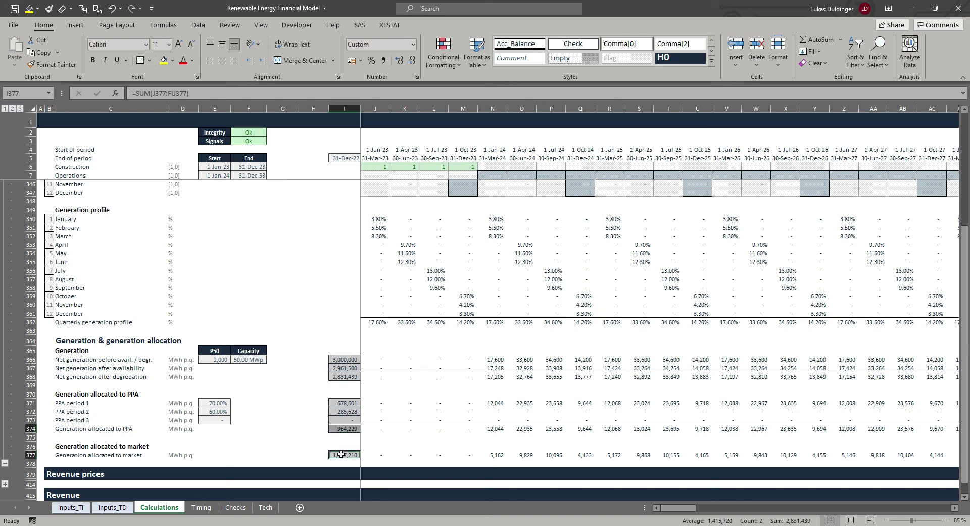